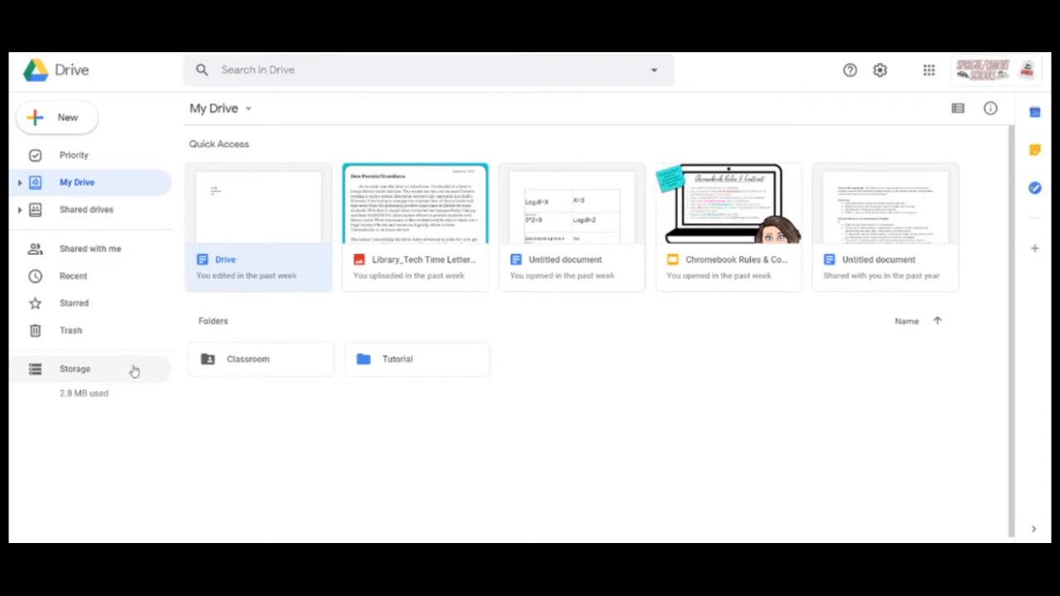
# - Open the Priority page and browse its row of suggested files through to the older ones and back to the start
pyautogui.click(61, 158)
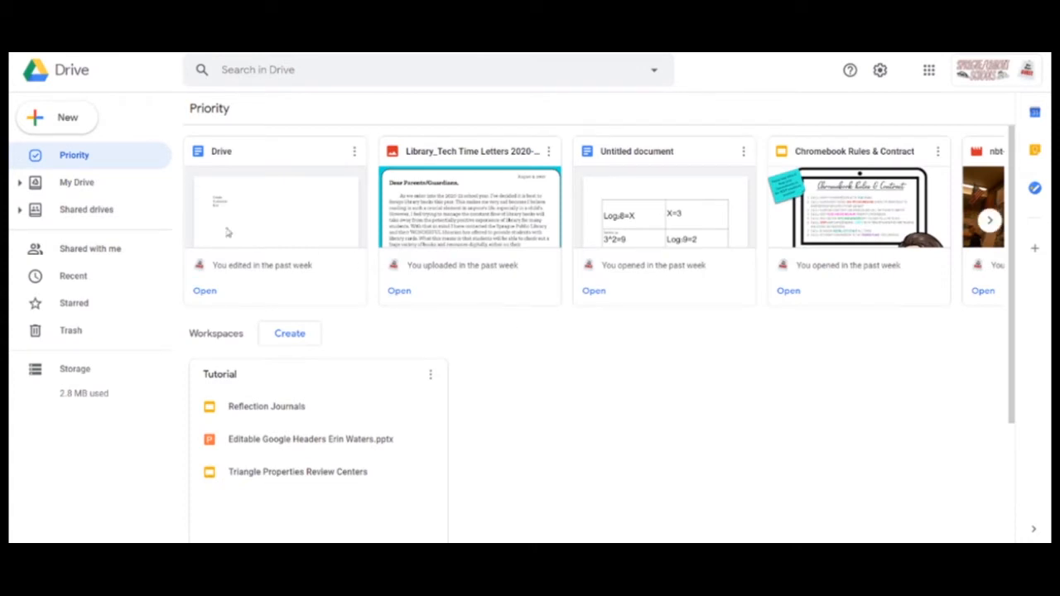
pyautogui.click(990, 227)
pyautogui.click(990, 225)
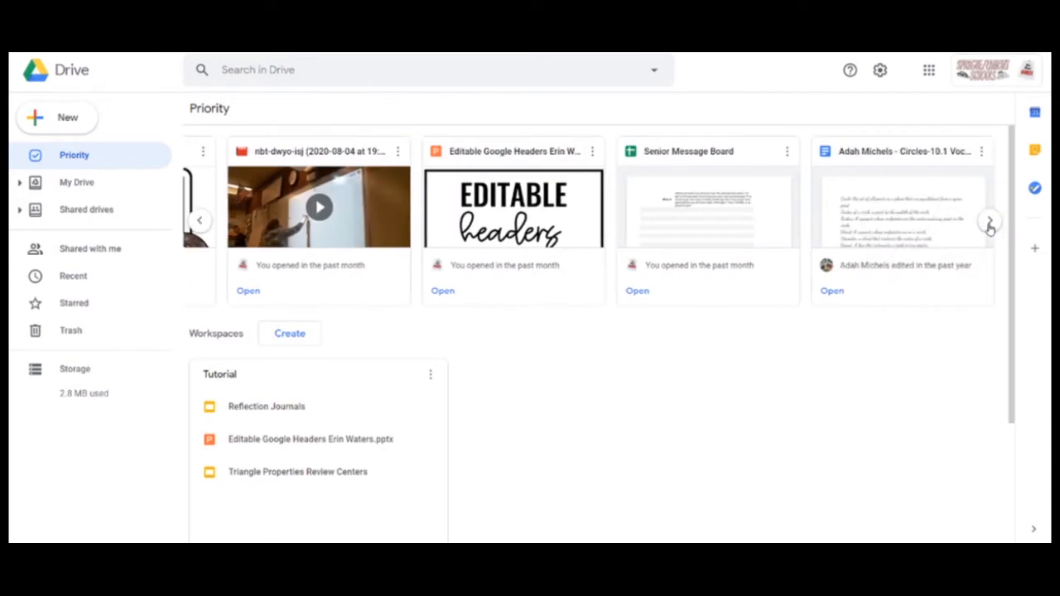
pyautogui.click(990, 225)
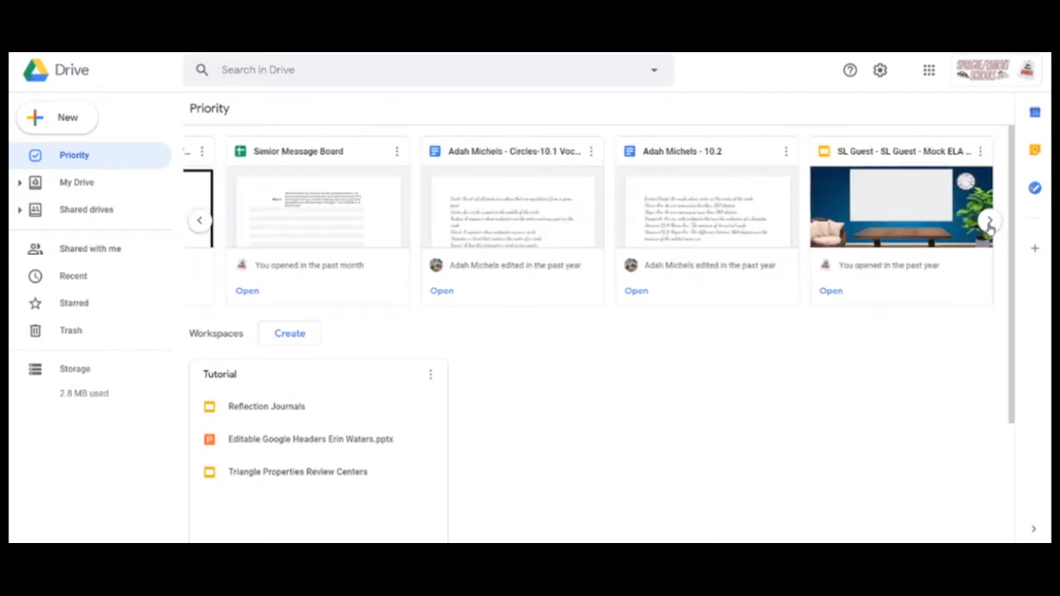
pyautogui.click(200, 222)
pyautogui.click(199, 222)
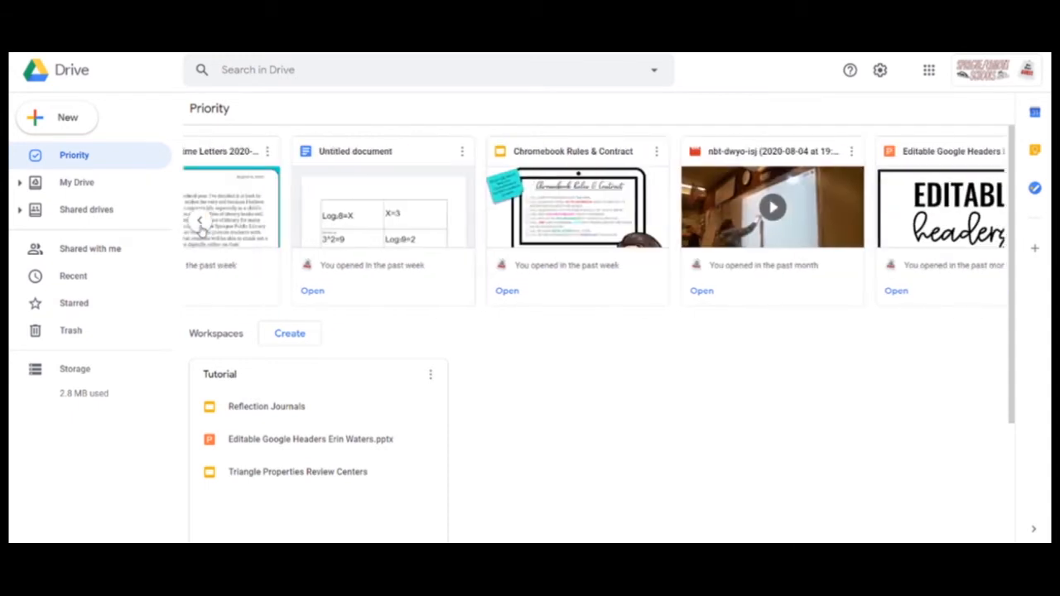
pyautogui.click(199, 222)
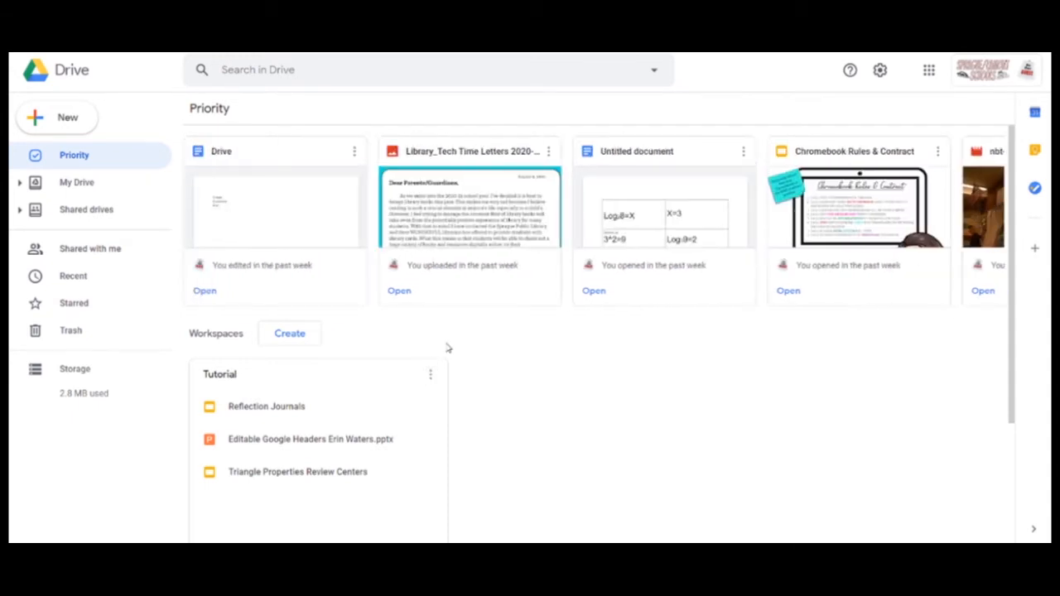
# - View the full file list of the Tutorial workspace on the Priority page and close it
pyautogui.scroll(-1, 447, 344)
pyautogui.scroll(-1, 448, 343)
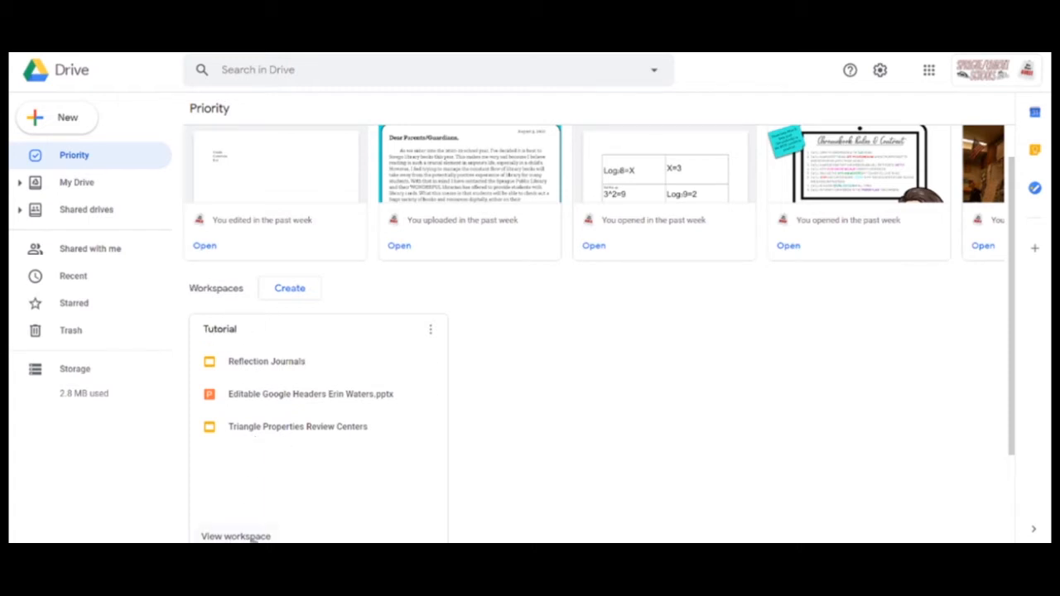
pyautogui.click(236, 537)
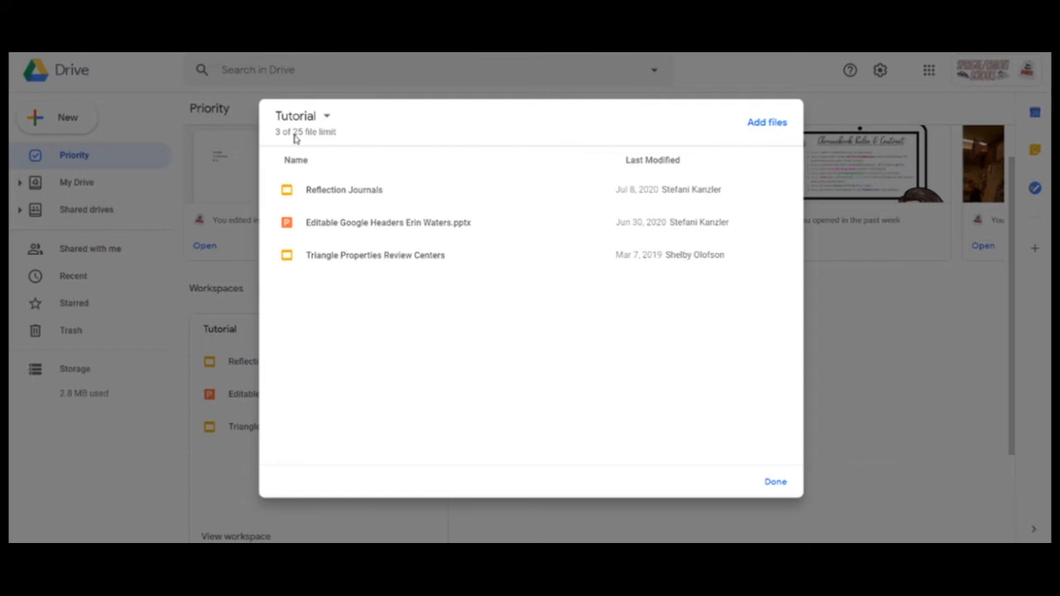
pyautogui.click(779, 485)
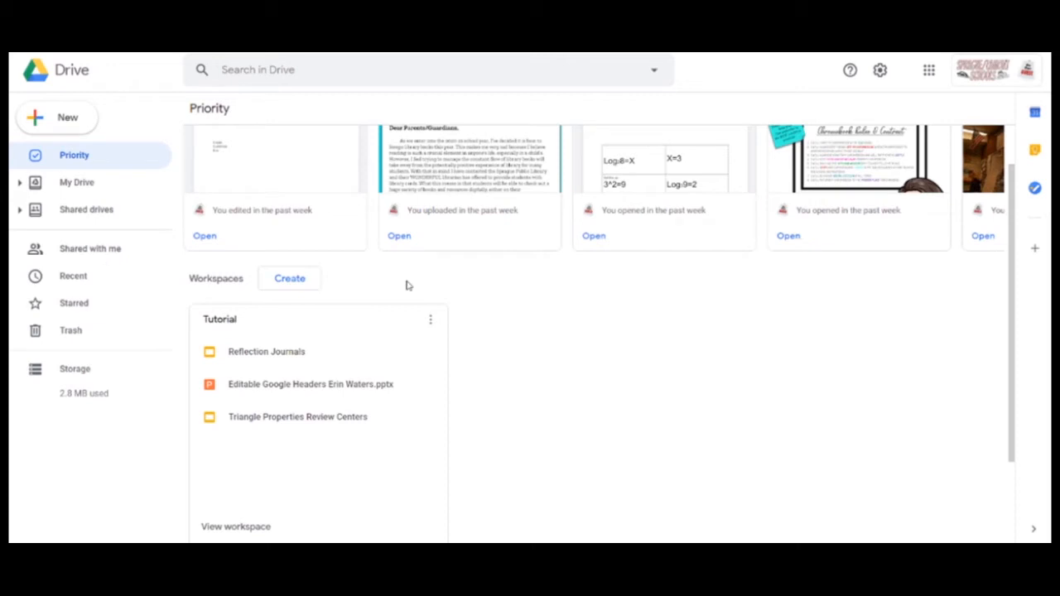
# - View the Shared drives page and look through the recent and older files in Shared with me
pyautogui.click(72, 220)
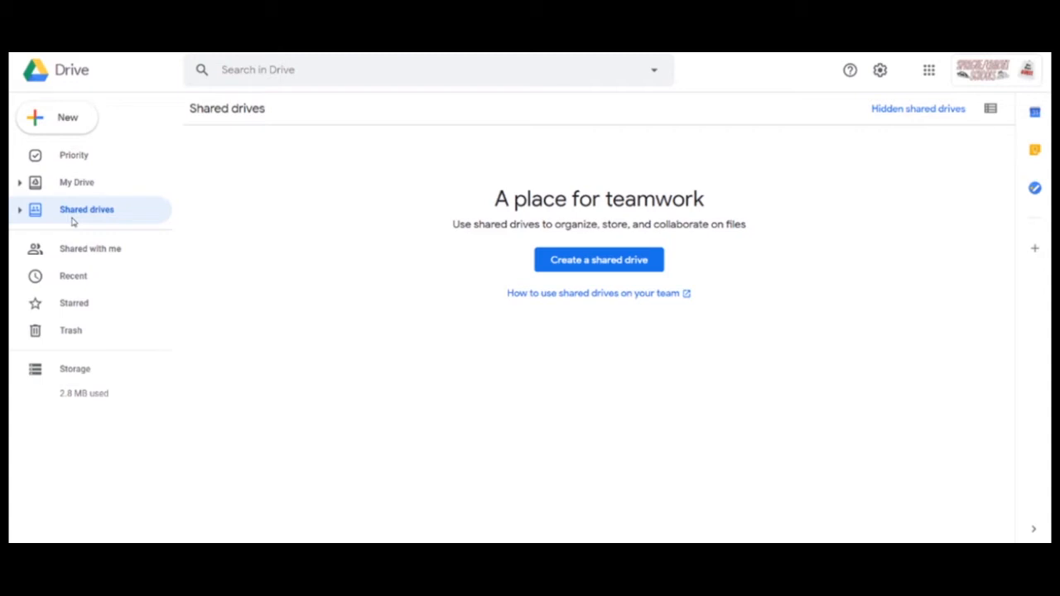
pyautogui.click(72, 219)
pyautogui.click(120, 250)
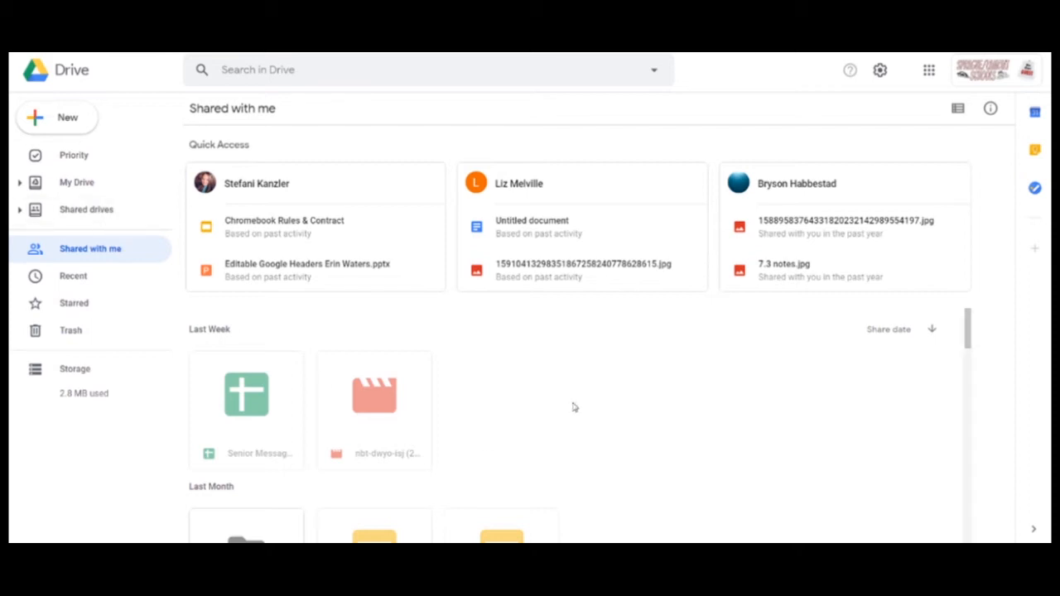
pyautogui.scroll(-3, 561, 417)
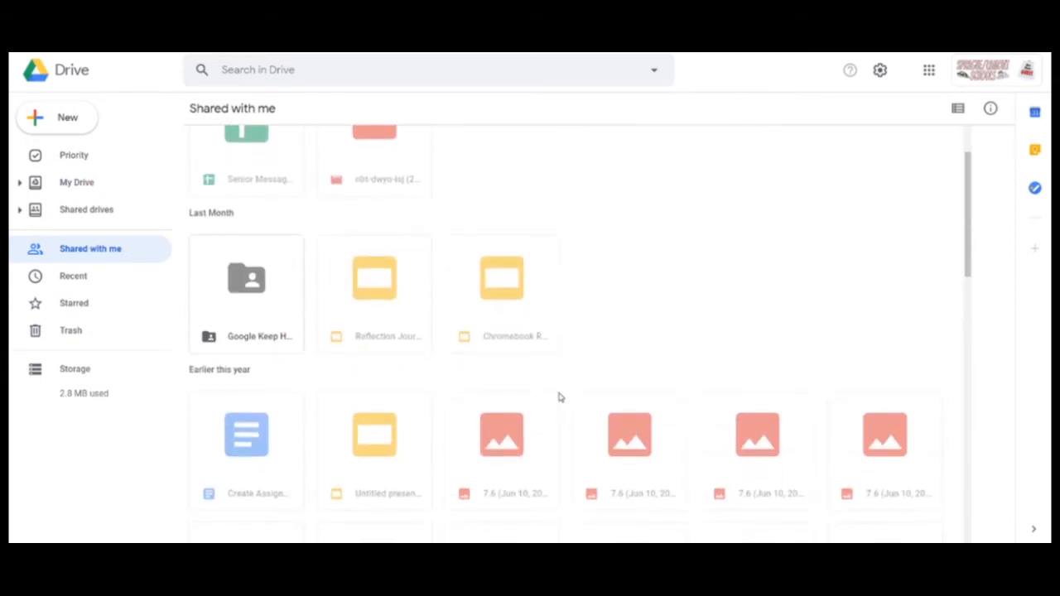
pyautogui.scroll(-1, 563, 313)
pyautogui.scroll(4, 564, 315)
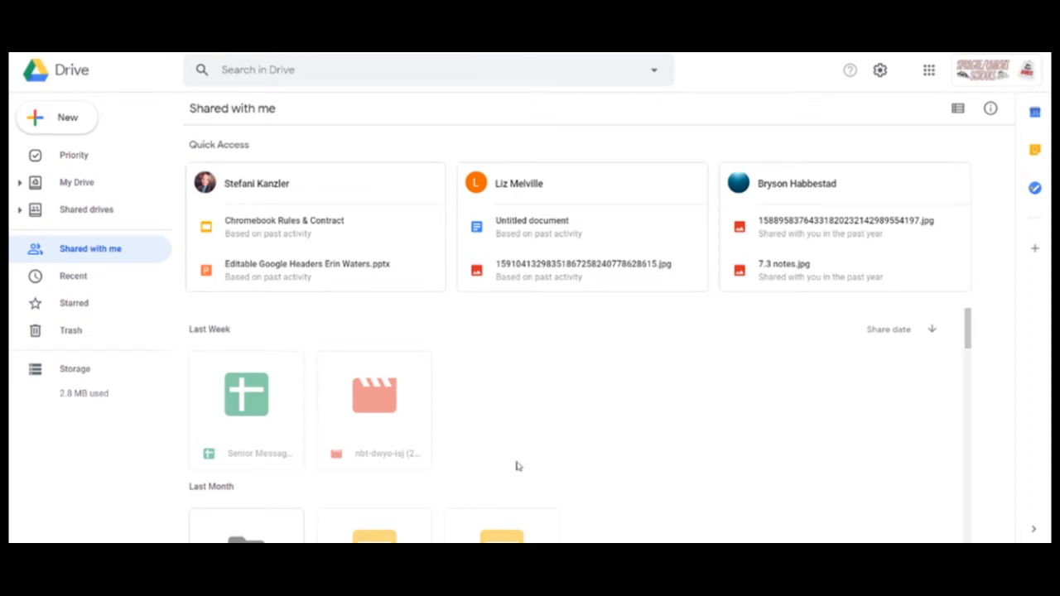
pyautogui.scroll(-3, 517, 458)
pyautogui.scroll(-2, 517, 455)
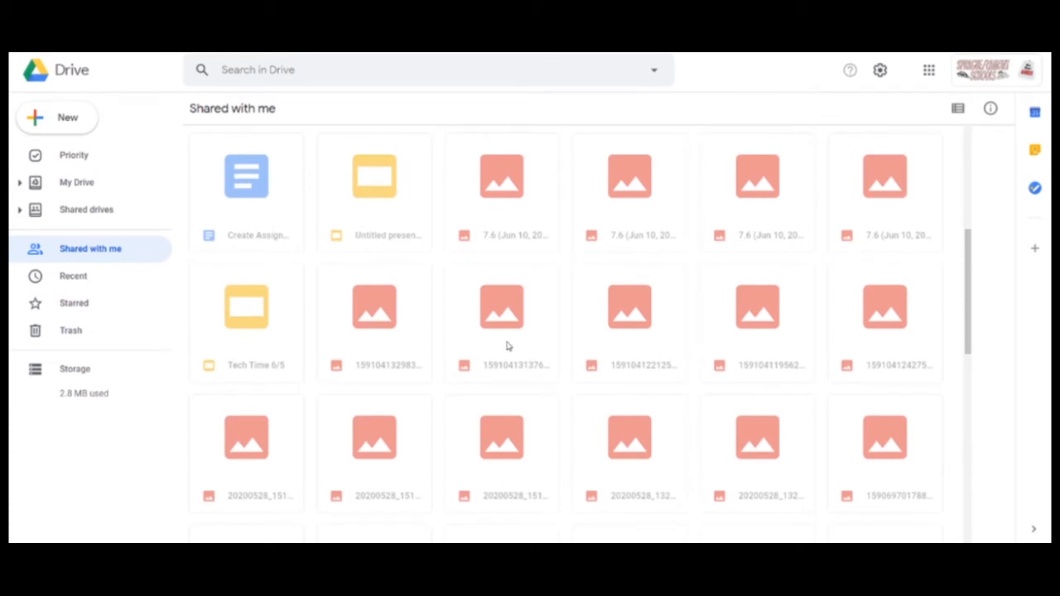
pyautogui.scroll(6, 508, 346)
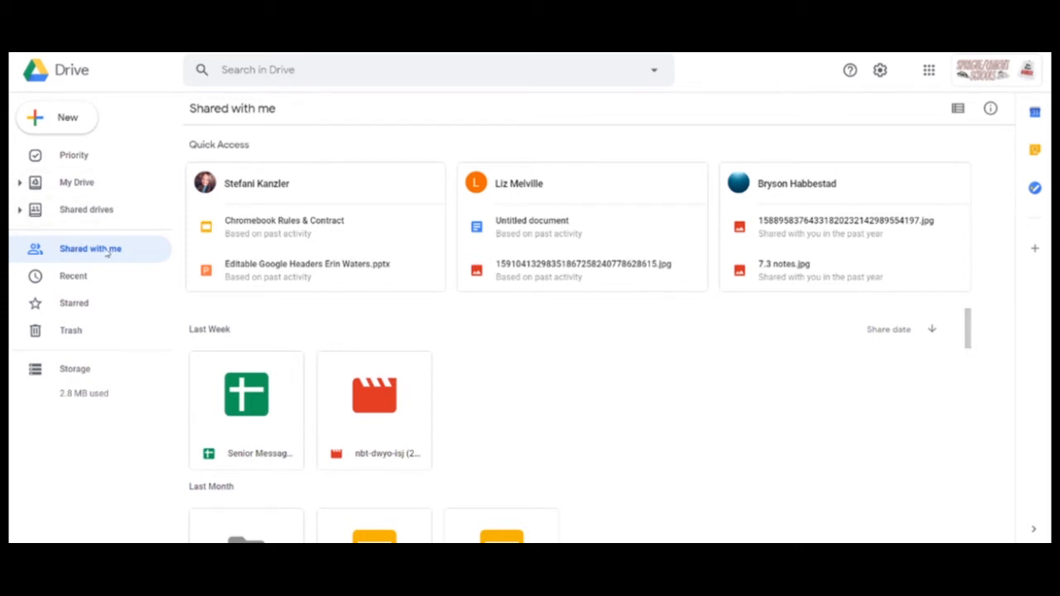
pyautogui.scroll(-10, 500, 379)
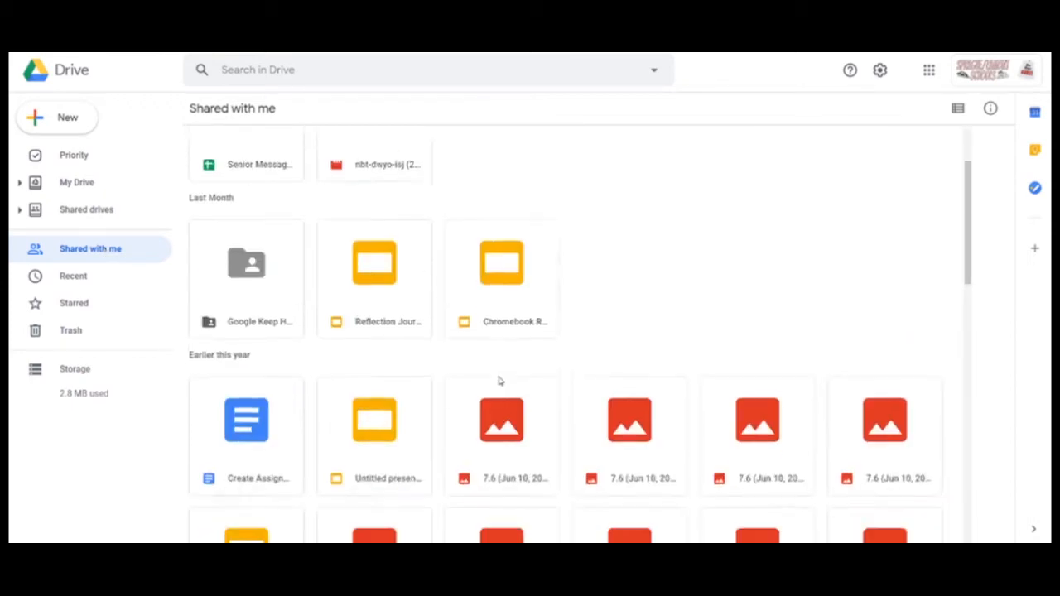
pyautogui.scroll(-8, 500, 379)
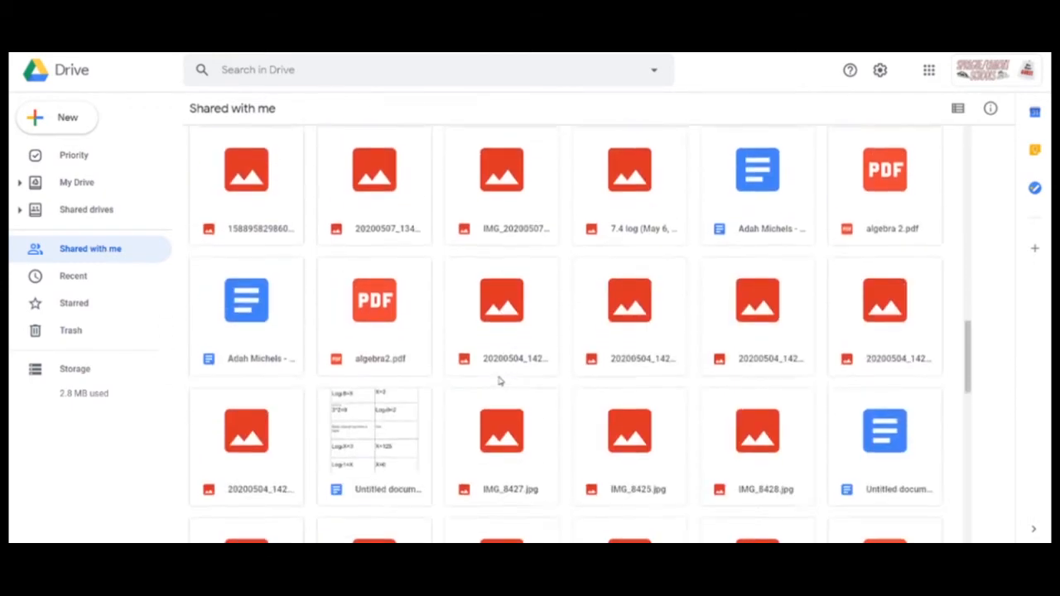
pyautogui.scroll(-1, 500, 378)
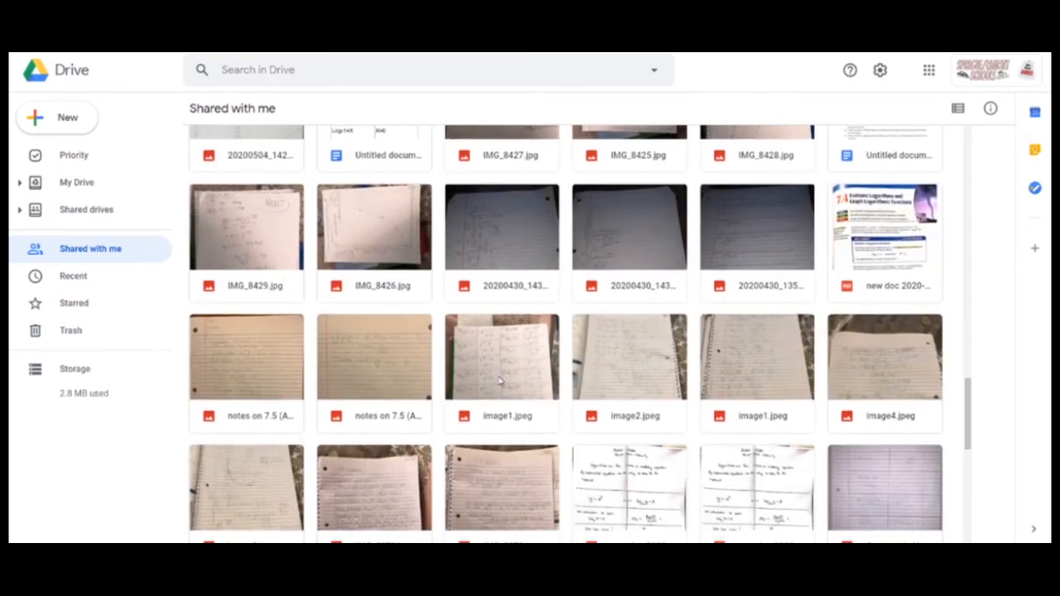
pyautogui.scroll(2, 500, 378)
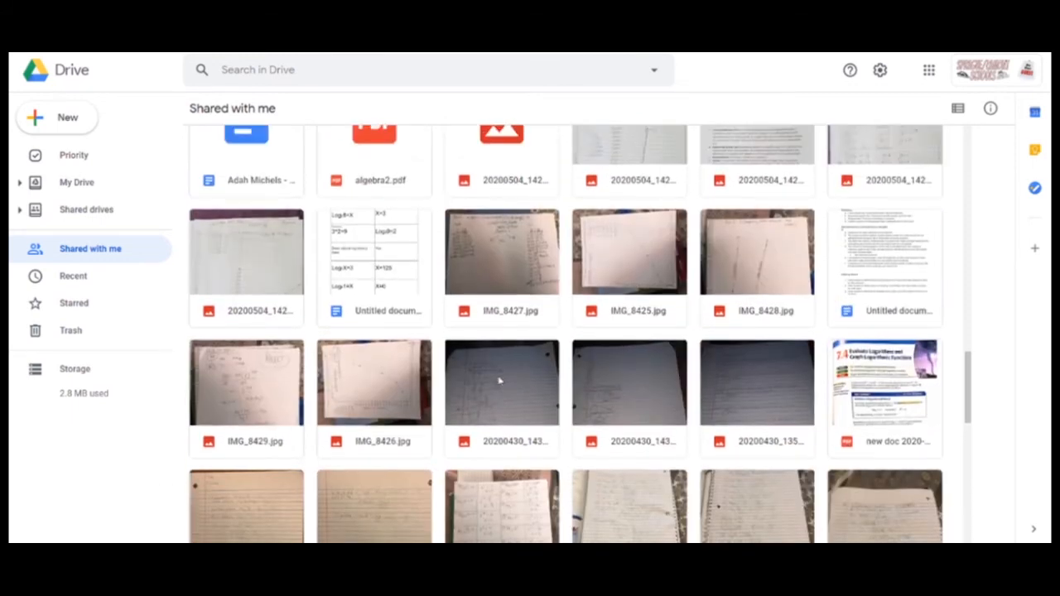
pyautogui.scroll(10, 500, 381)
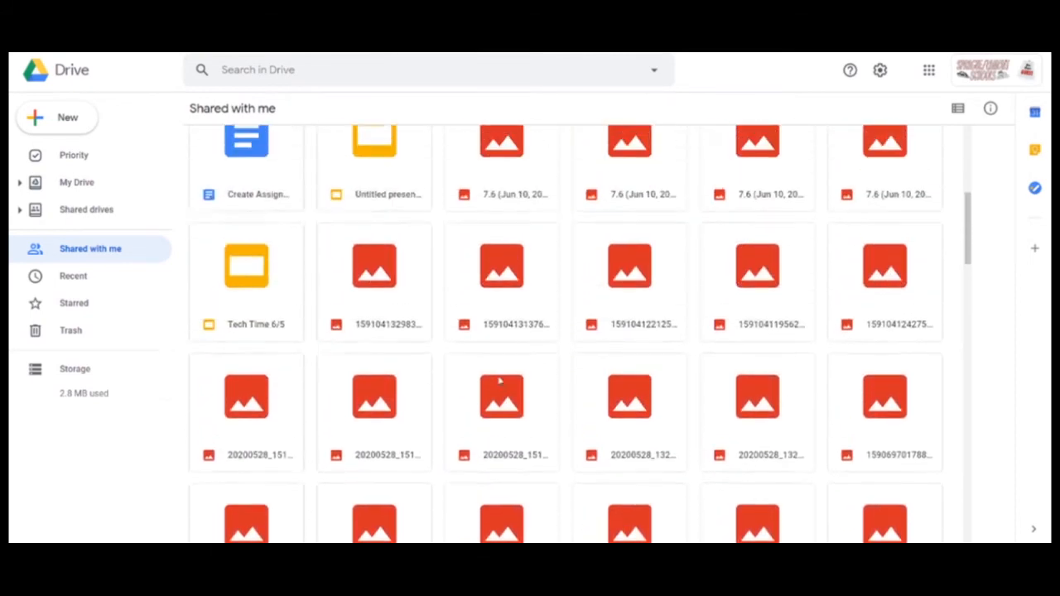
pyautogui.scroll(2, 499, 381)
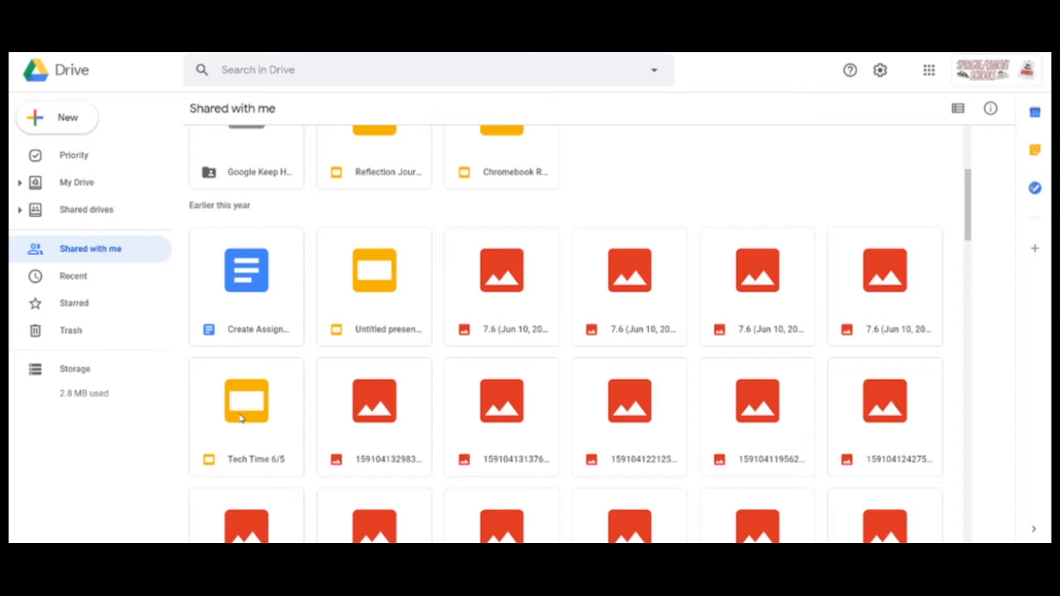
# - Add a shortcut to the shared Tech Time 6/5 presentation in My Drive
pyautogui.scroll(-1, 249, 406)
pyautogui.rightClick(267, 391)
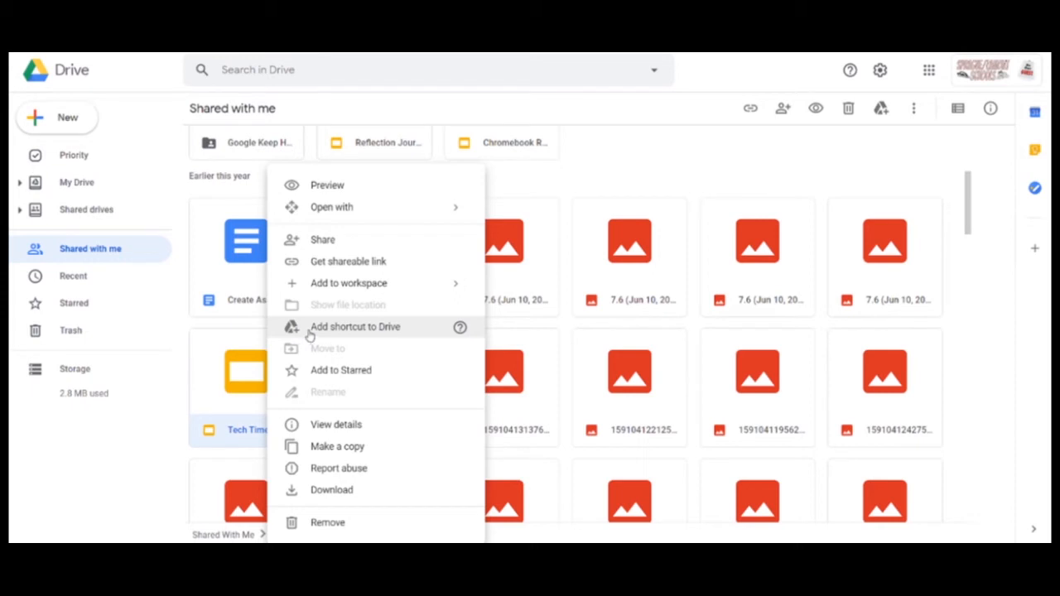
pyautogui.click(339, 328)
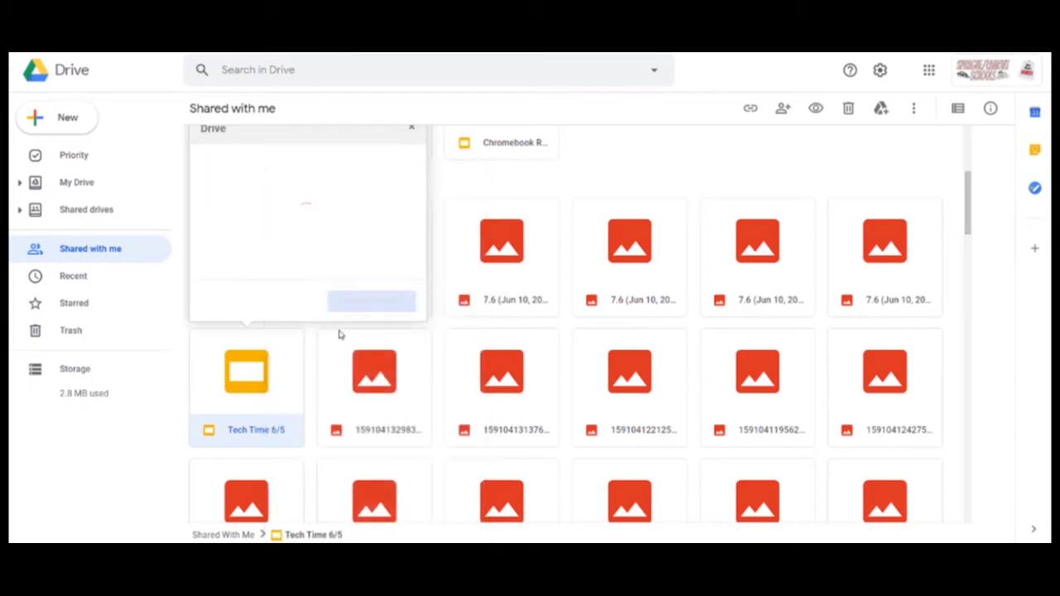
pyautogui.click(240, 163)
pyautogui.doubleClick(242, 165)
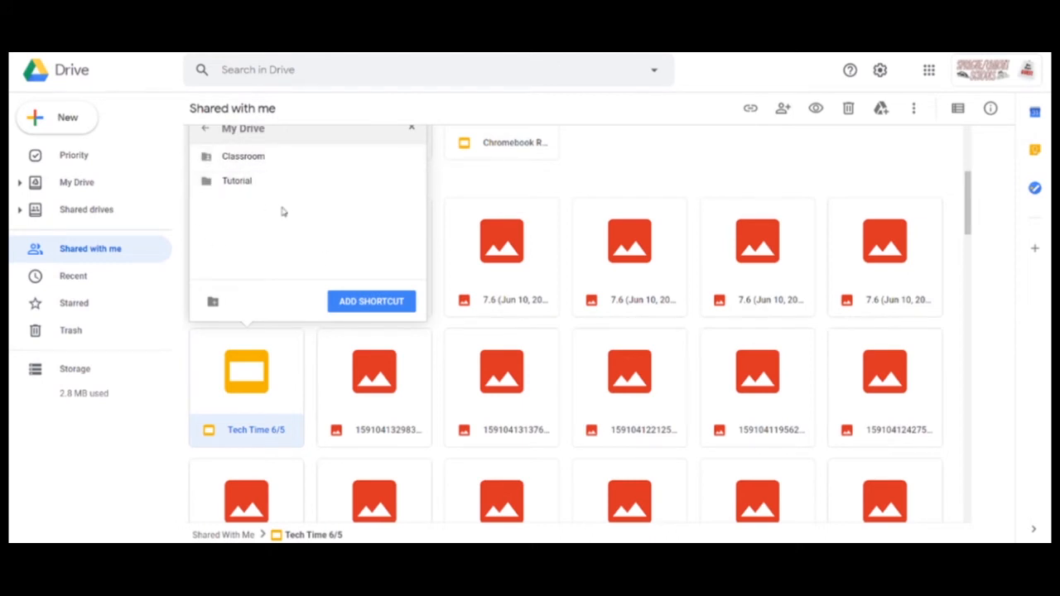
pyautogui.click(371, 301)
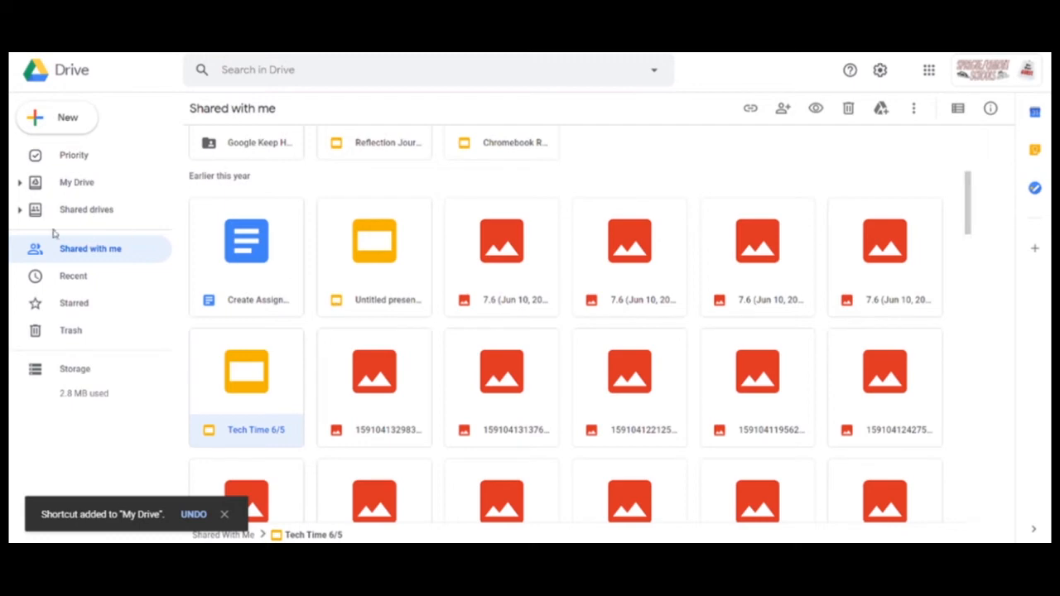
# - Move the Tech Time 6/5 shortcut from My Drive into the Tutorial folder
pyautogui.click(63, 190)
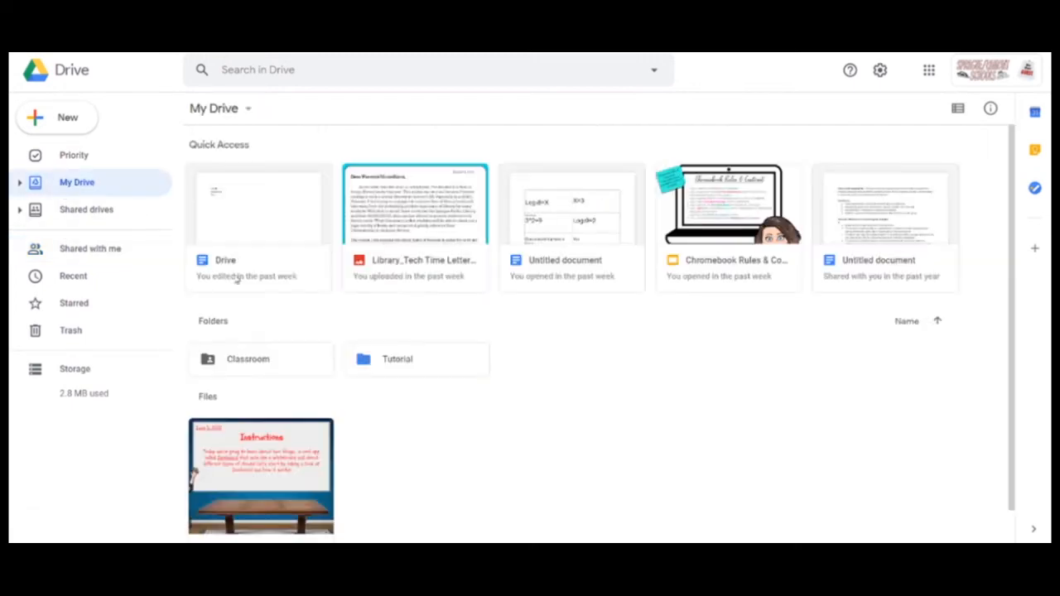
pyautogui.scroll(-1, 308, 360)
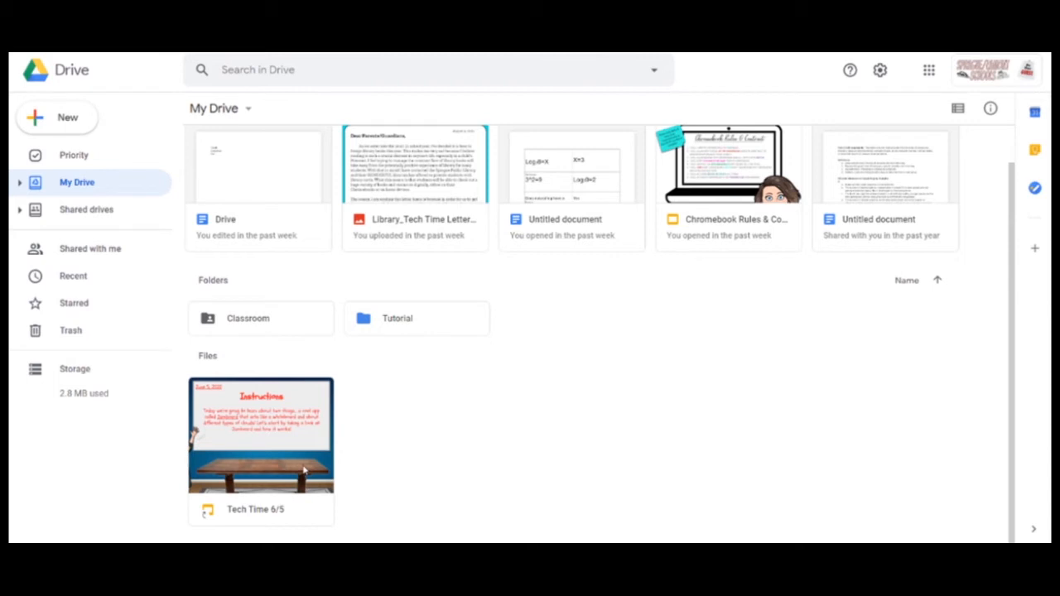
pyautogui.moveTo(304, 471); pyautogui.dragTo(437, 341)
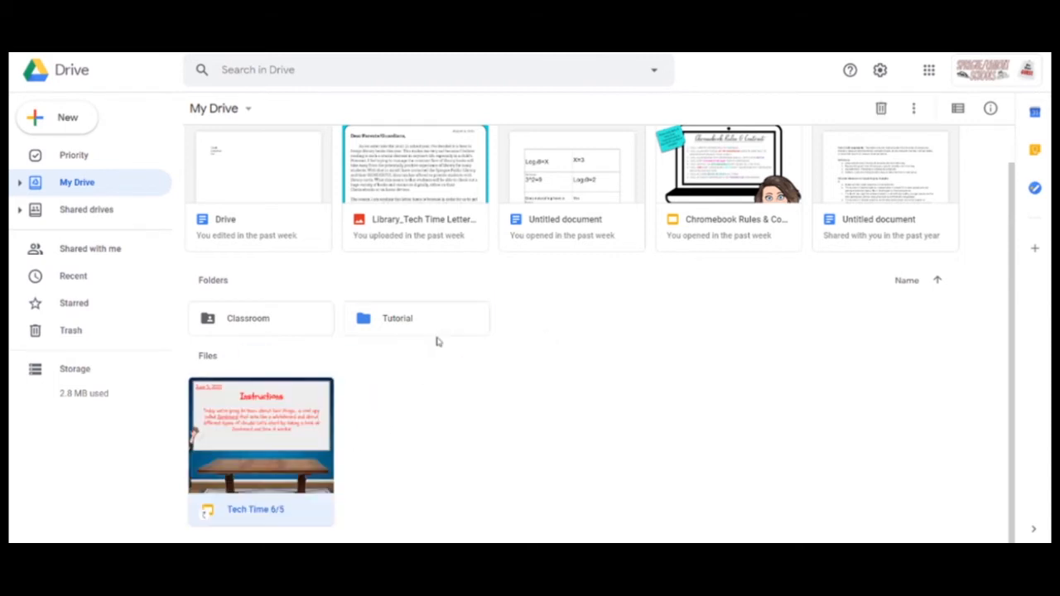
pyautogui.click(437, 341)
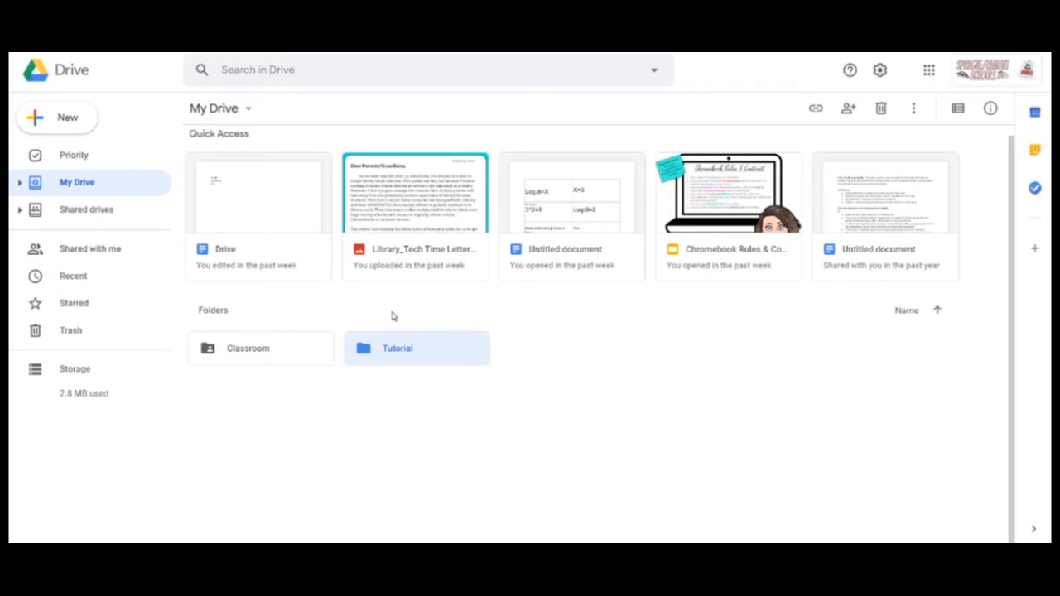
# - Open the Recent page and look over the recently used files
pyautogui.click(73, 276)
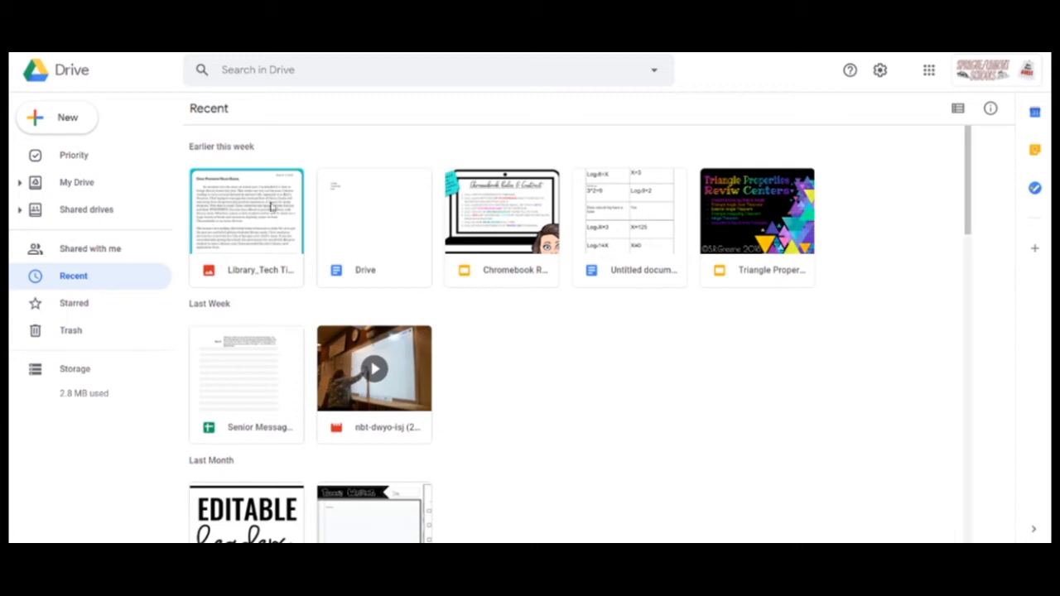
pyautogui.scroll(-2, 323, 164)
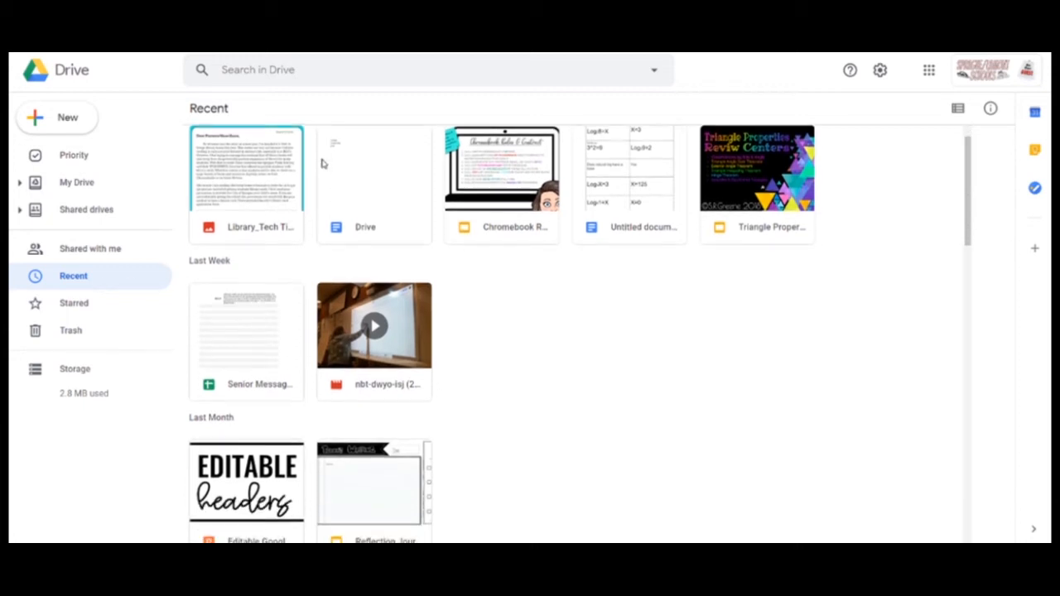
pyautogui.scroll(2, 323, 164)
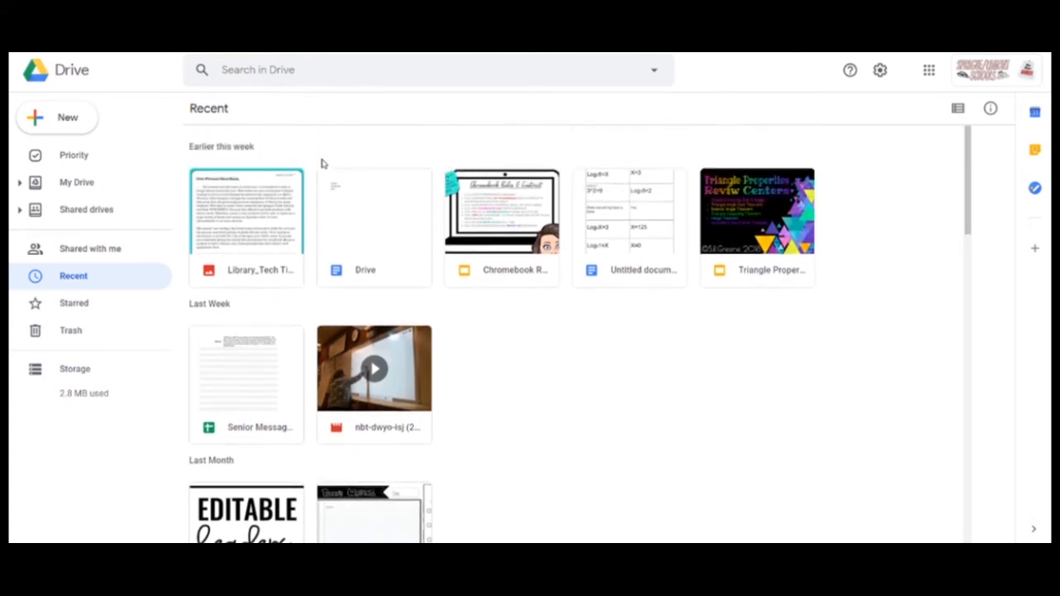
# - Open the Starred page, view the actions available for the Library_Tech file, and dismiss them without choosing one
pyautogui.click(88, 302)
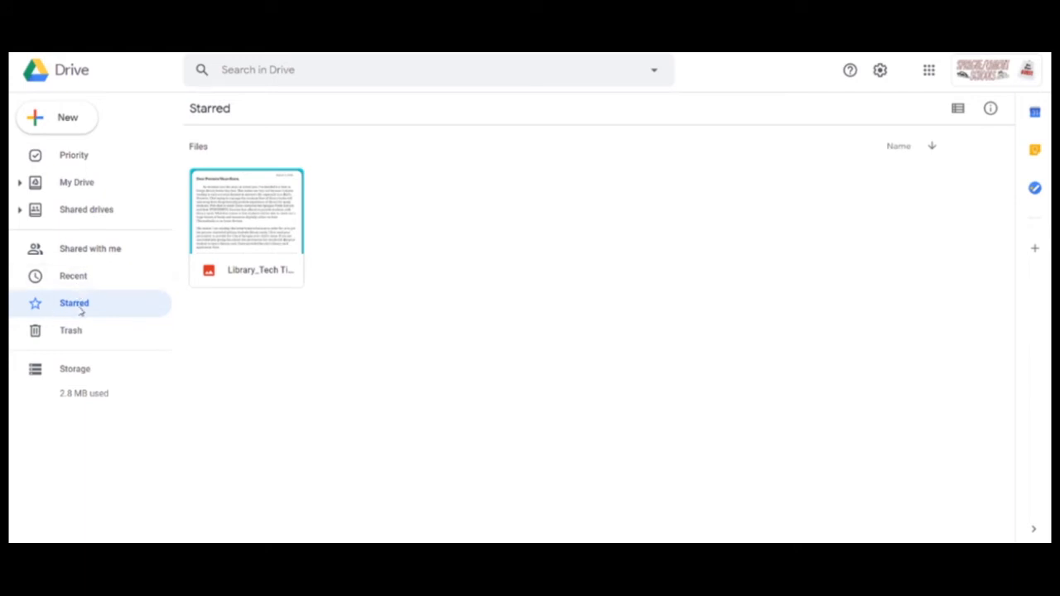
pyautogui.rightClick(239, 206)
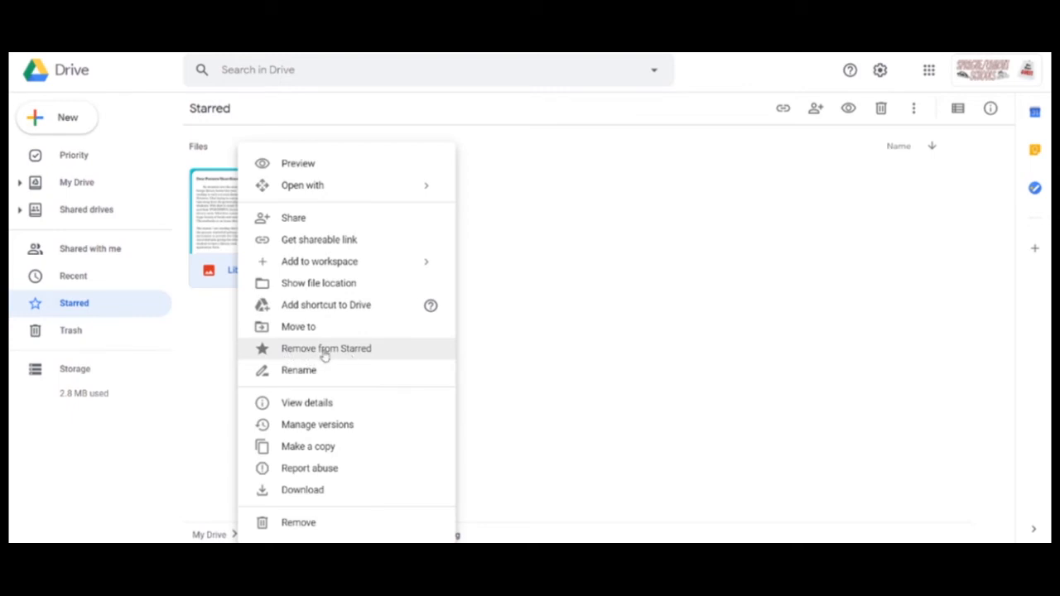
pyautogui.click(202, 372)
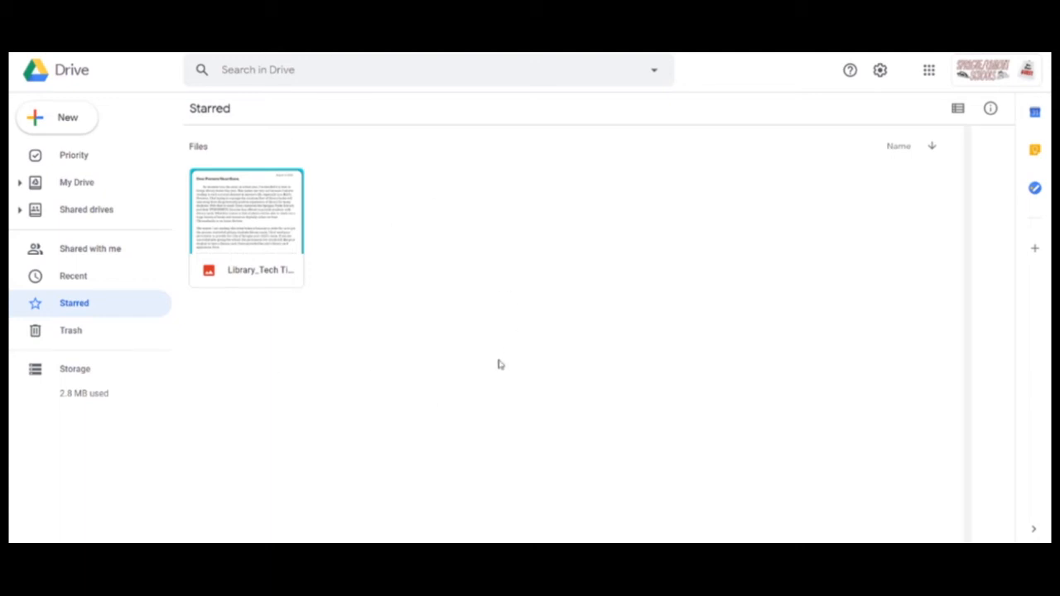
# - Open the Trash to view items deleted from My Drive
pyautogui.click(76, 335)
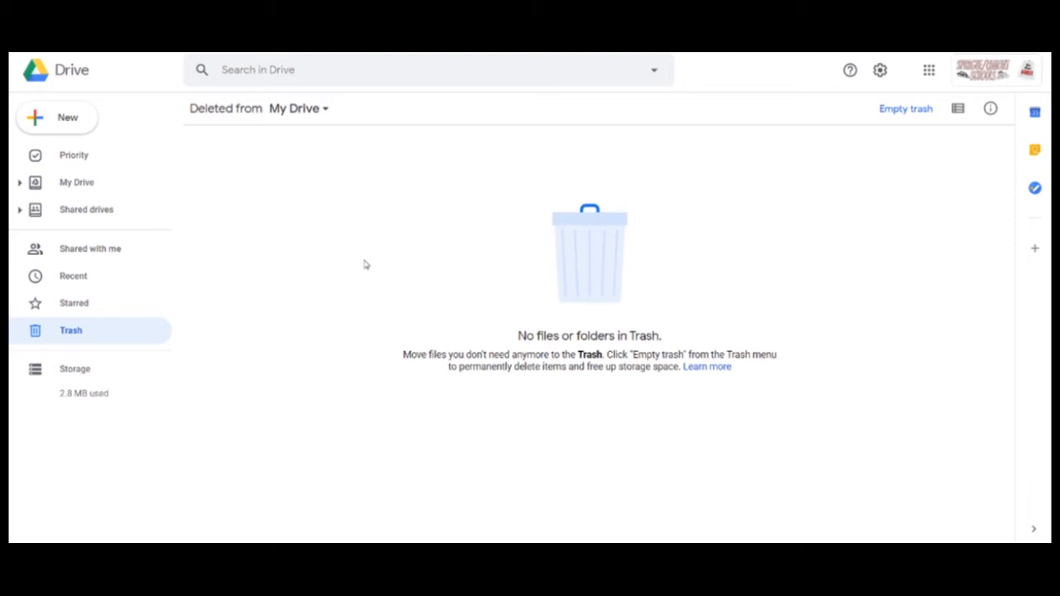
# - Permanently empty the Trash and open the Storage page to review the space used by each file
pyautogui.click(897, 114)
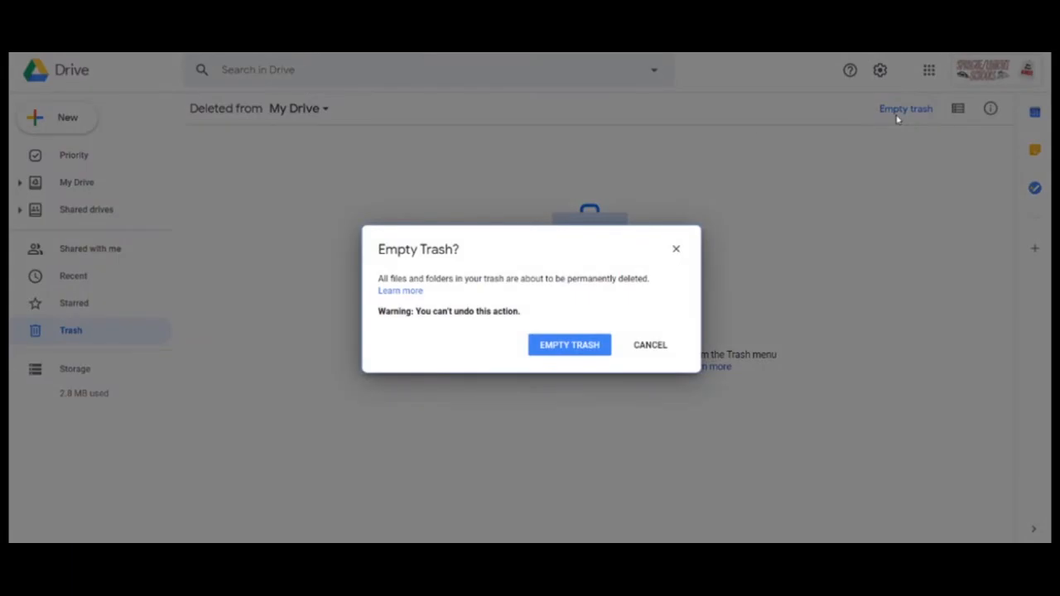
pyautogui.click(587, 351)
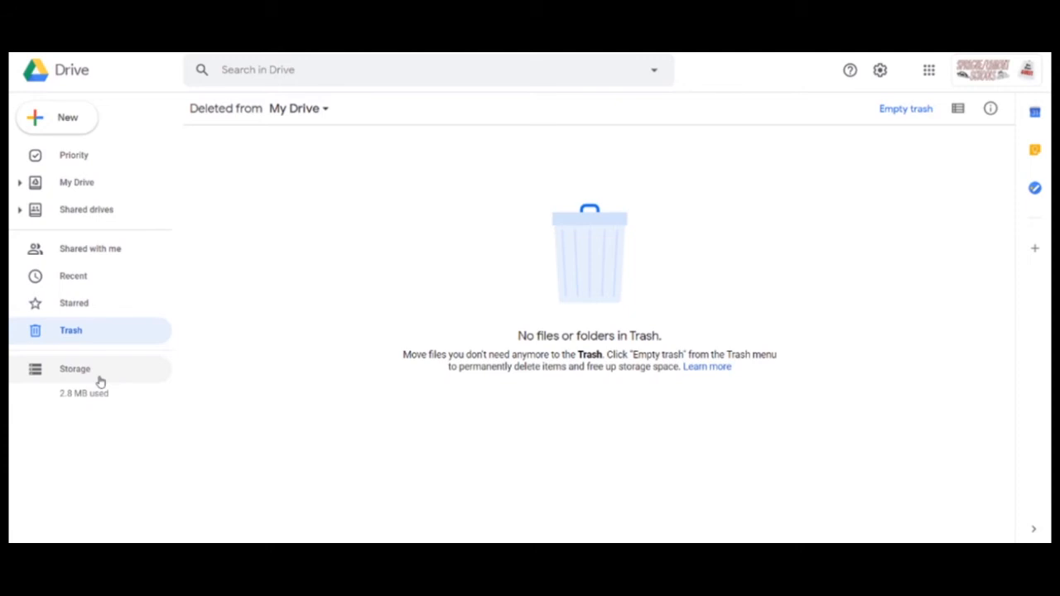
pyautogui.click(63, 382)
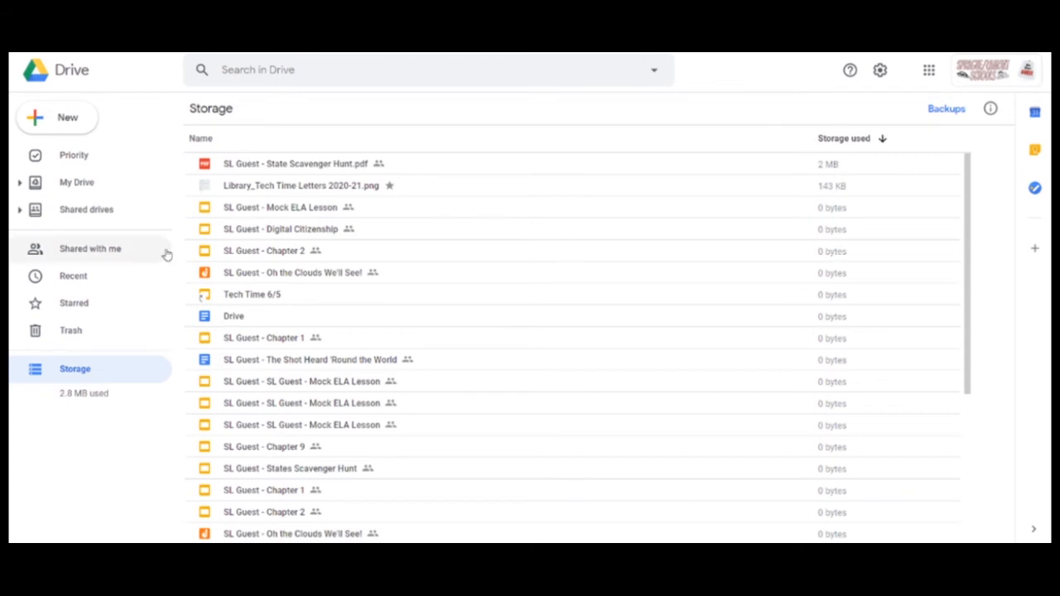
# - Expand the My Drive folder tree through Classroom and PreCalculus 1, and open the flash cards-review of logs folder
pyautogui.click(83, 187)
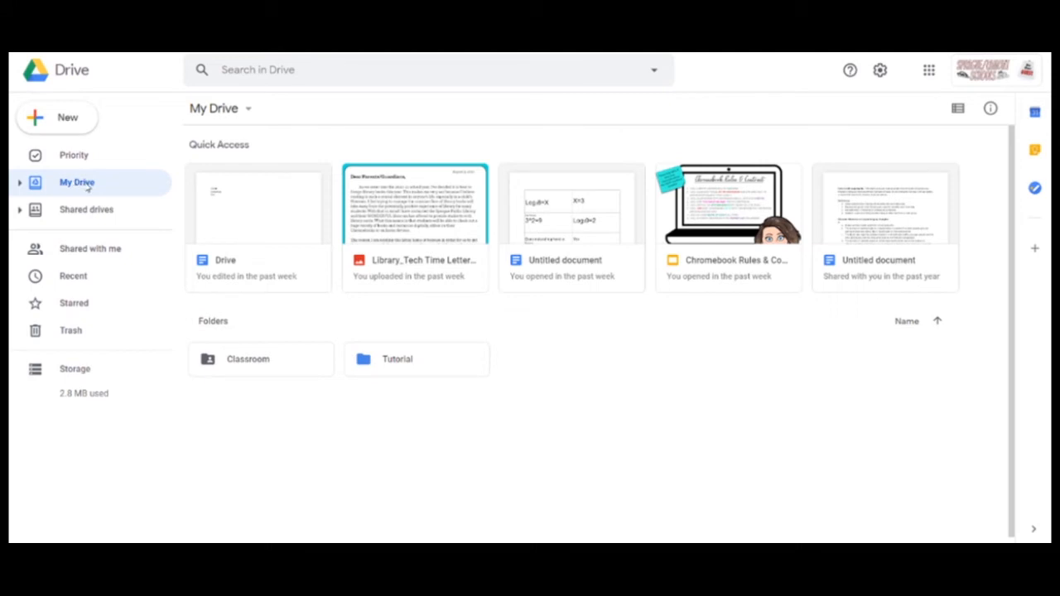
pyautogui.click(20, 183)
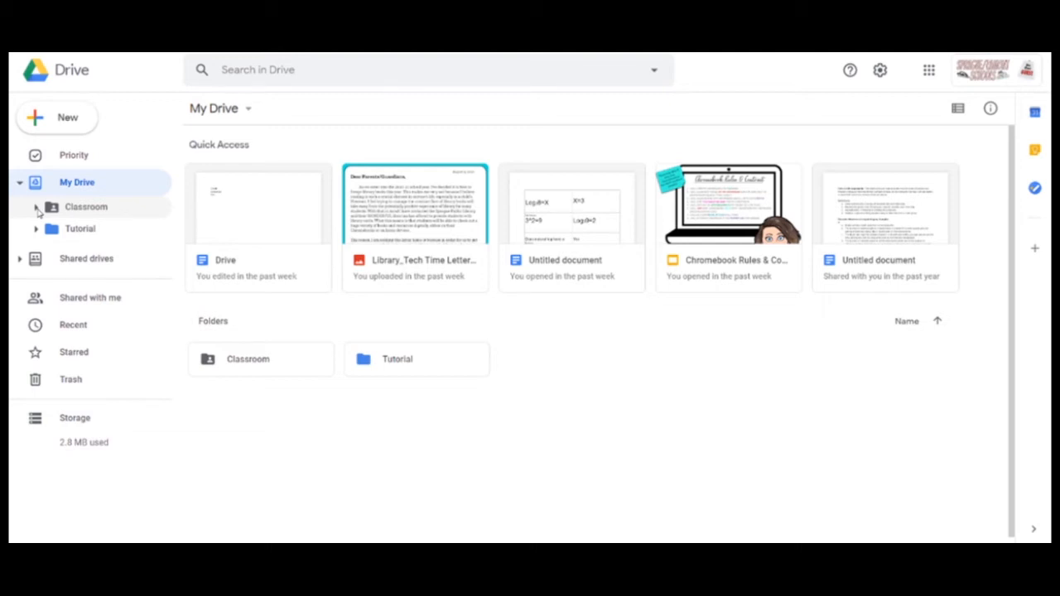
pyautogui.click(36, 209)
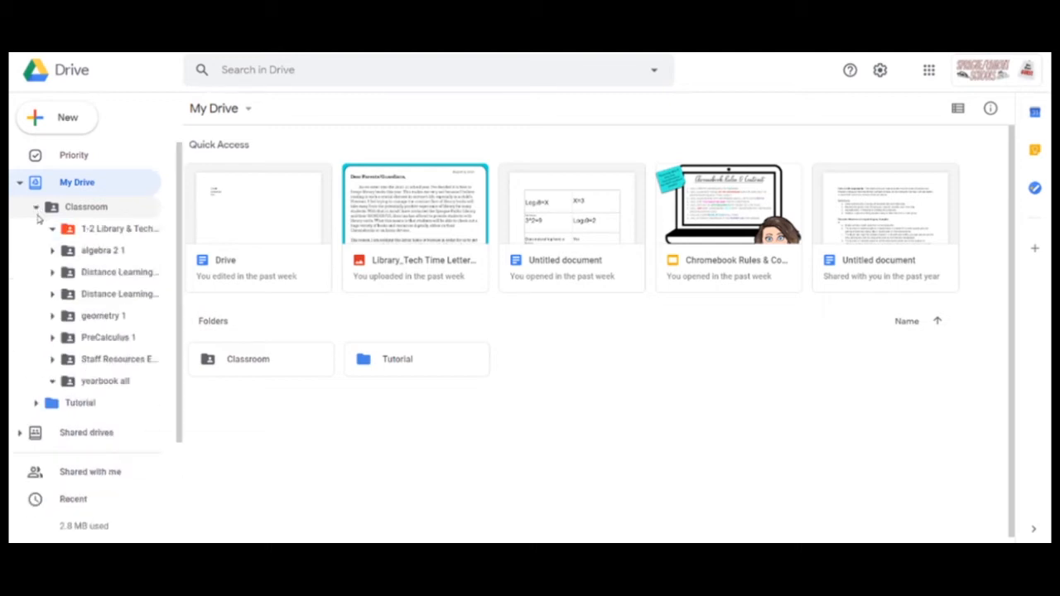
pyautogui.click(52, 338)
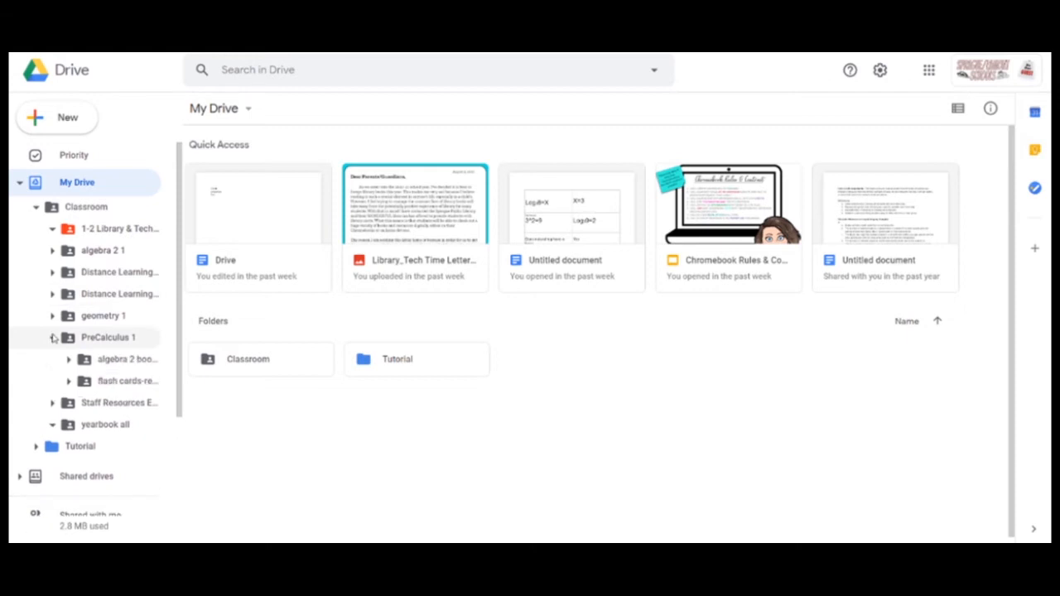
pyautogui.click(112, 382)
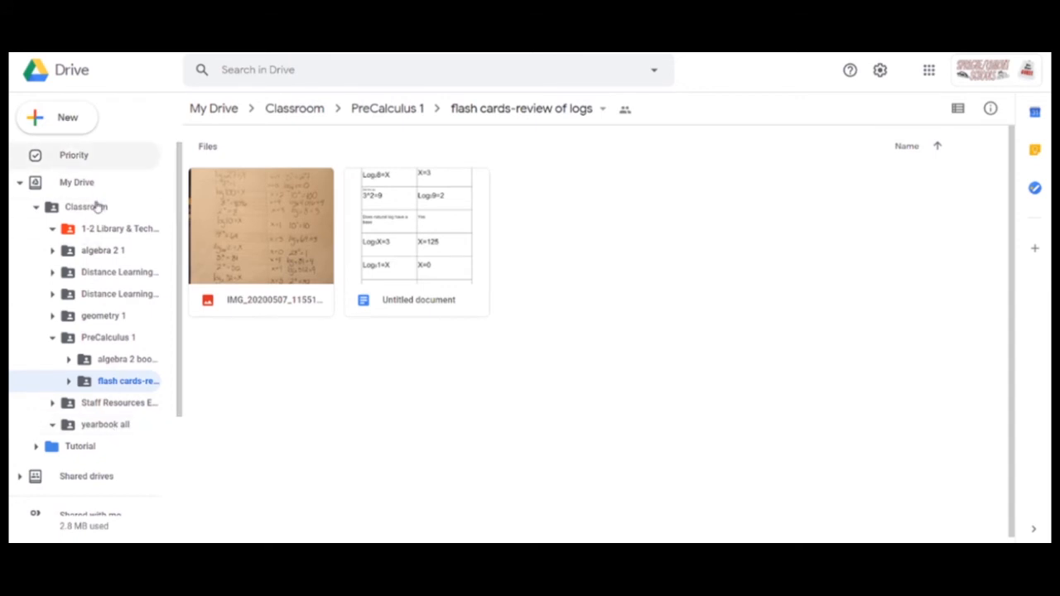
# - Collapse the My Drive folder tree and go back up through PreCalculus 1 to the My Drive overview
pyautogui.click(20, 183)
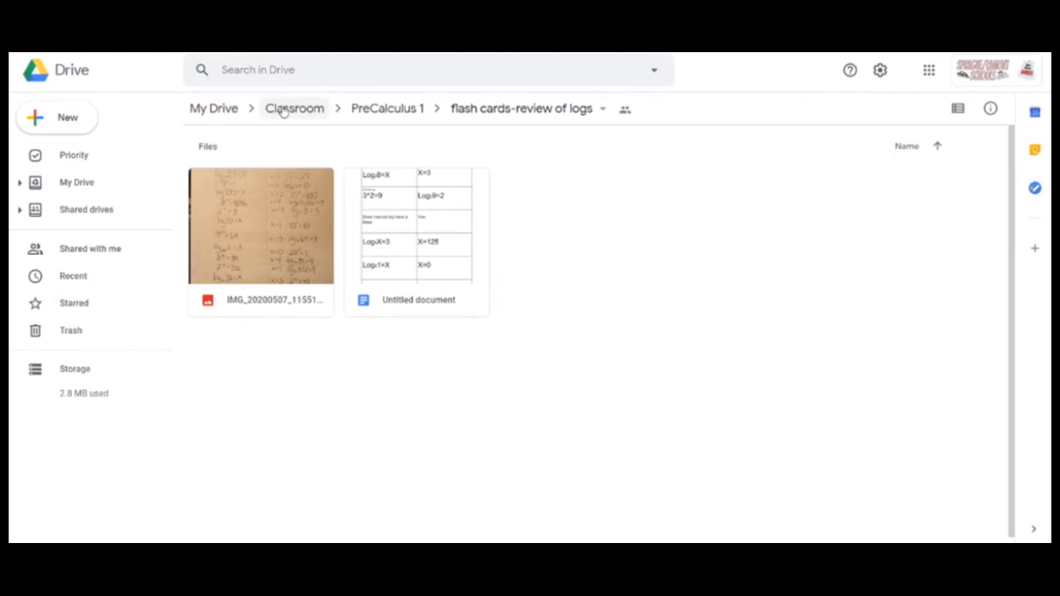
pyautogui.click(362, 118)
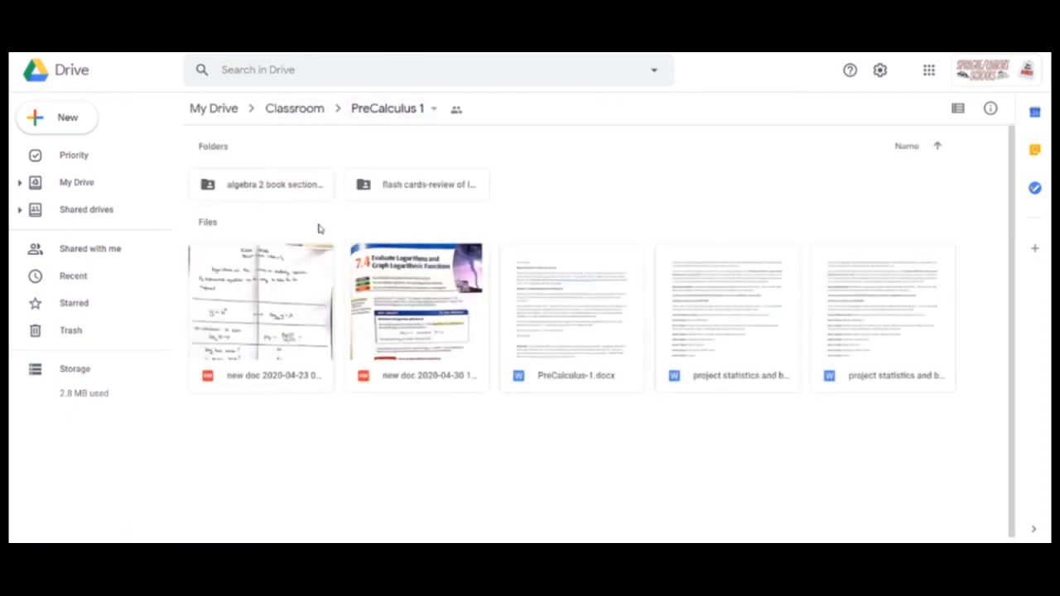
pyautogui.click(214, 109)
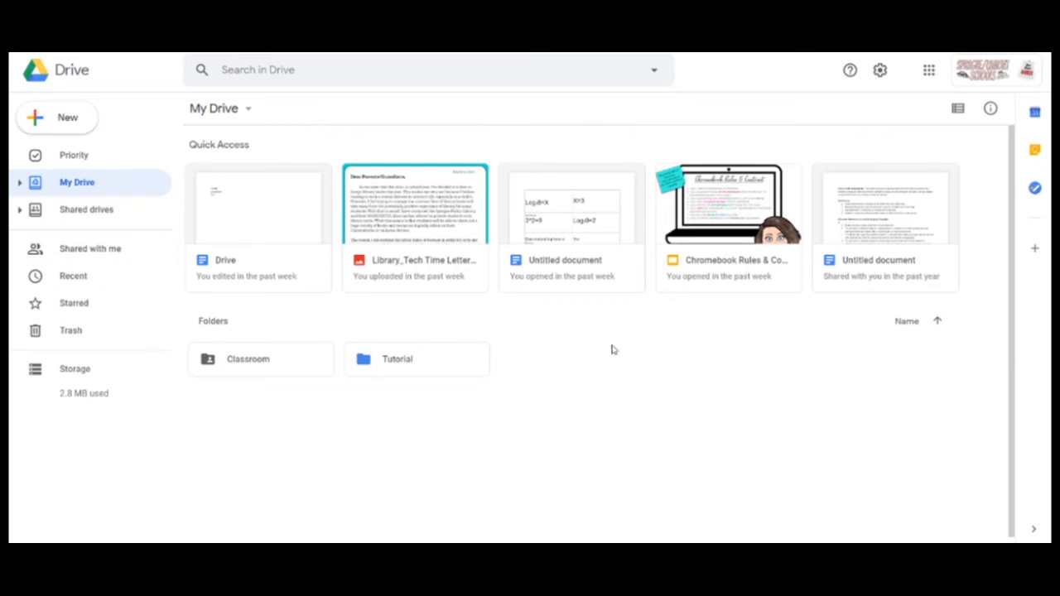
pyautogui.scroll(-1, 613, 350)
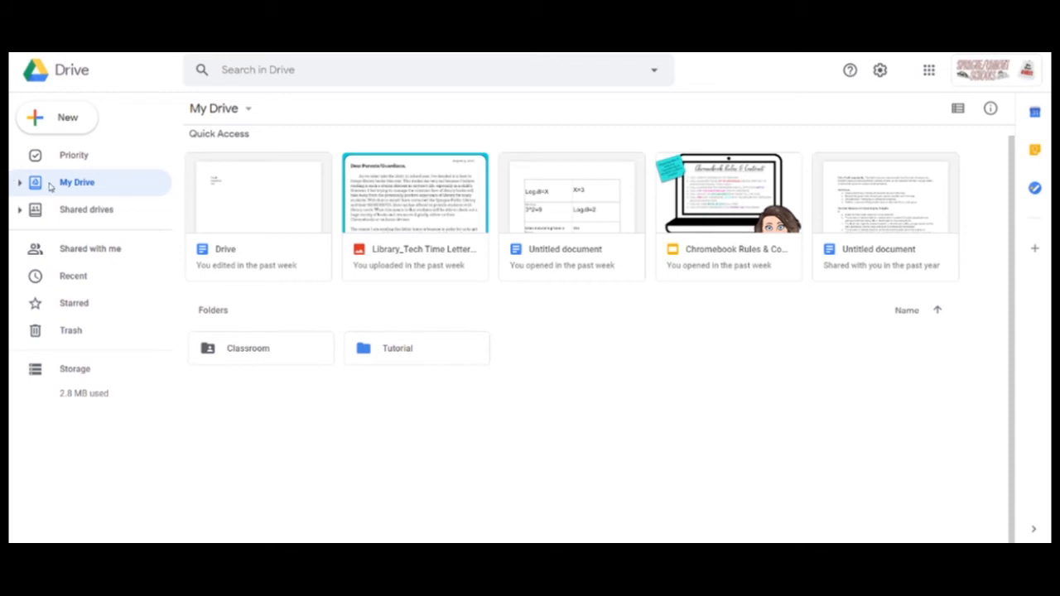
pyautogui.scroll(1, 528, 344)
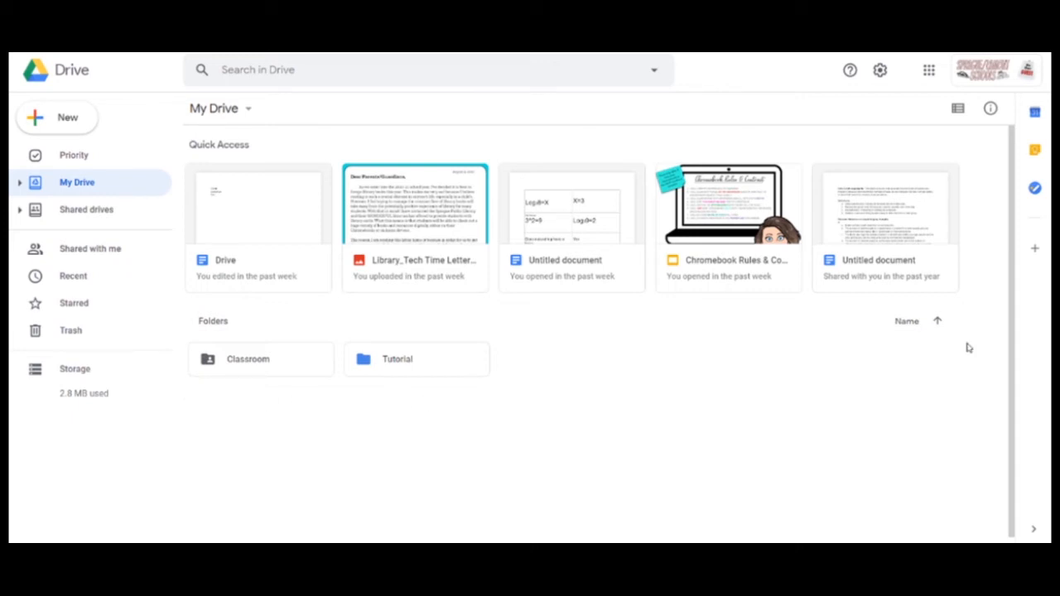
# - Review the sorting options for My Drive's contents and leave the order by Name
pyautogui.click(905, 324)
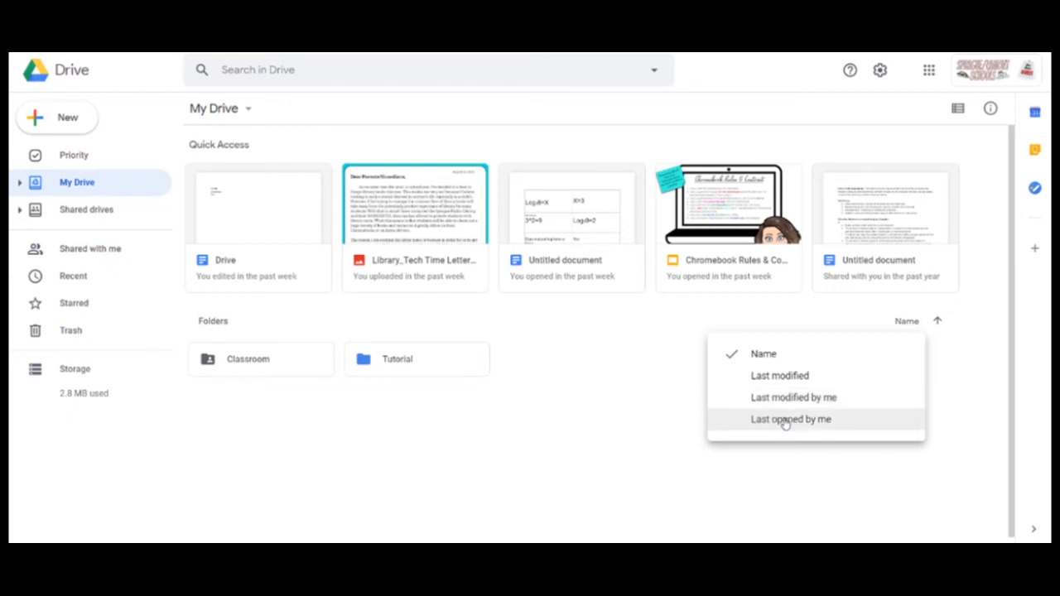
pyautogui.click(682, 350)
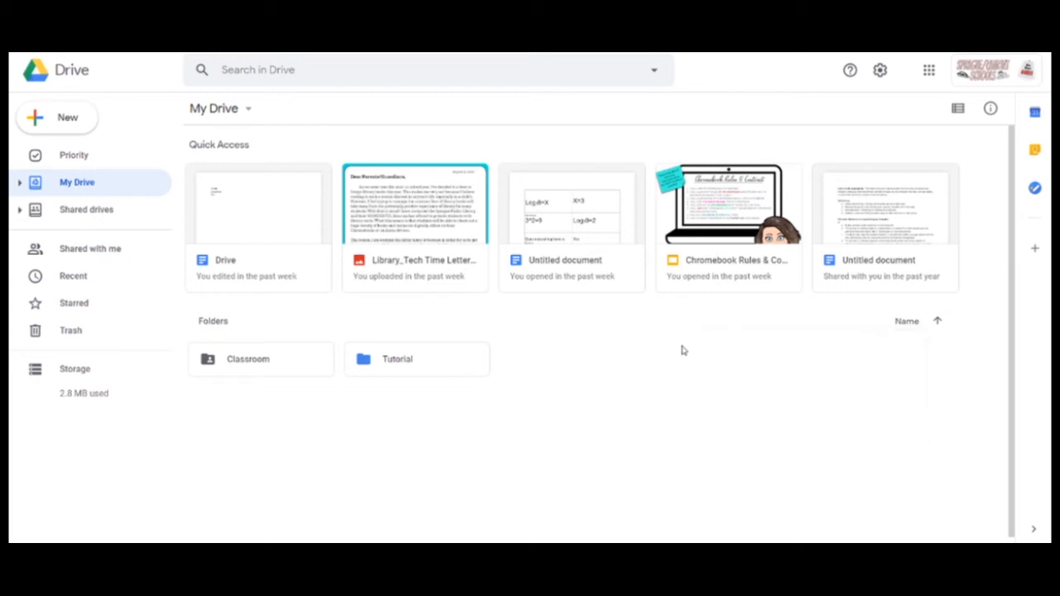
pyautogui.scroll(-1, 682, 351)
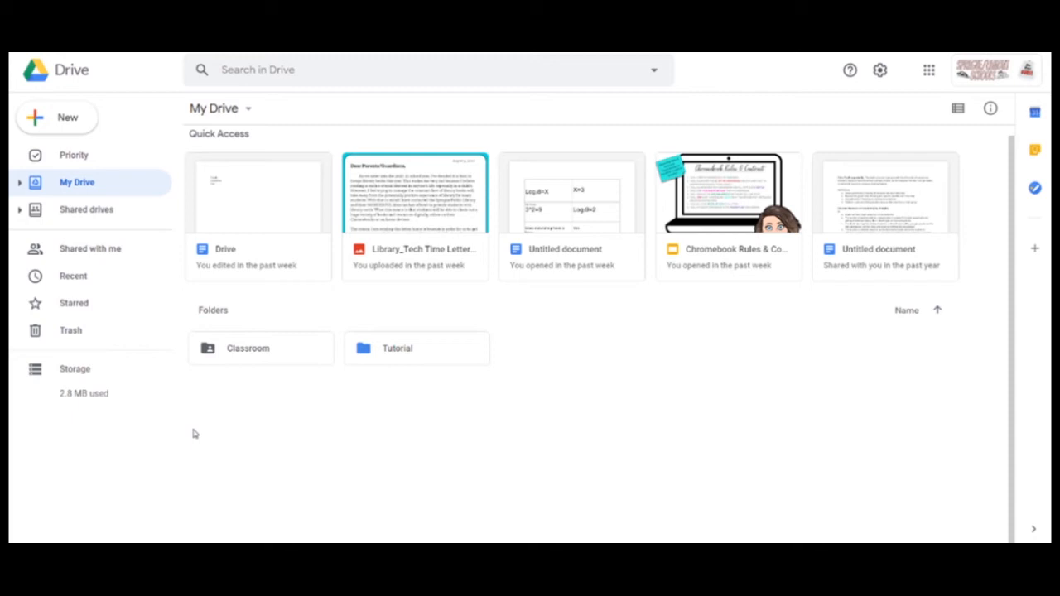
pyautogui.click(905, 312)
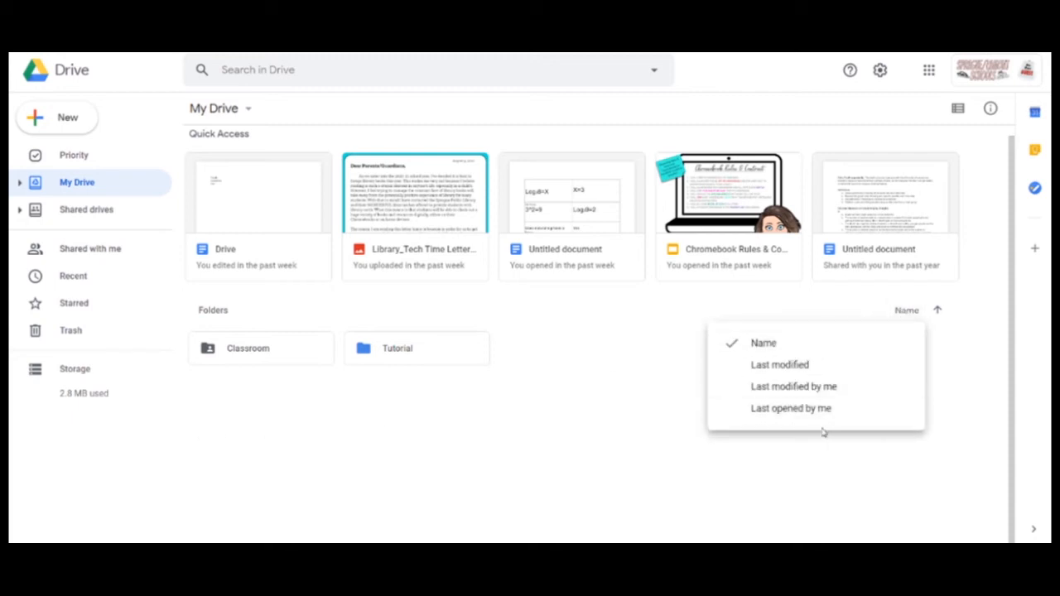
pyautogui.click(792, 304)
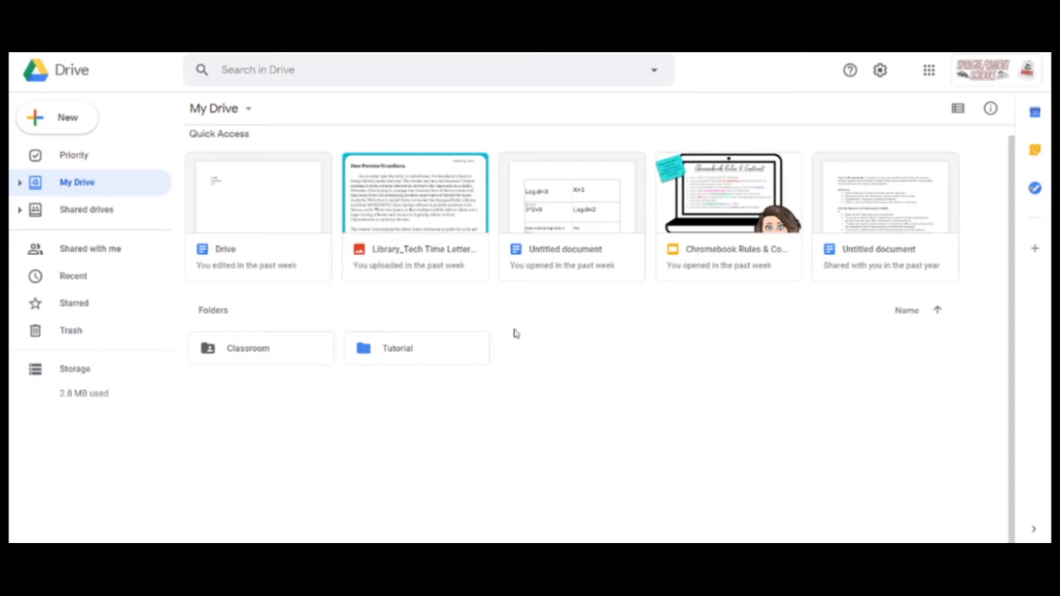
# - Select the Tutorial folder, view the additional actions available for it, and dismiss them without choosing one
pyautogui.click(431, 362)
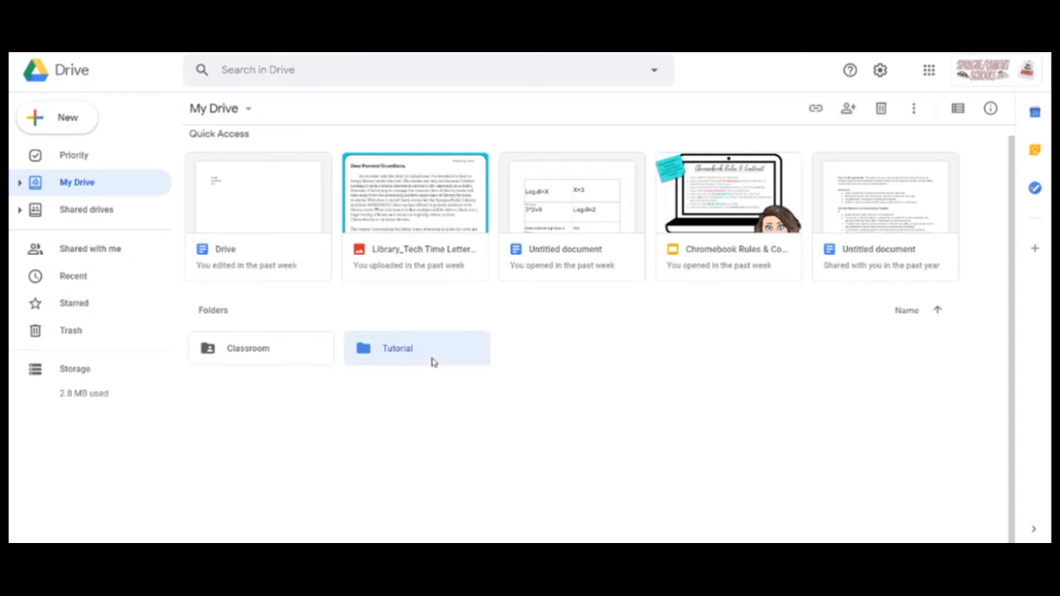
pyautogui.click(915, 111)
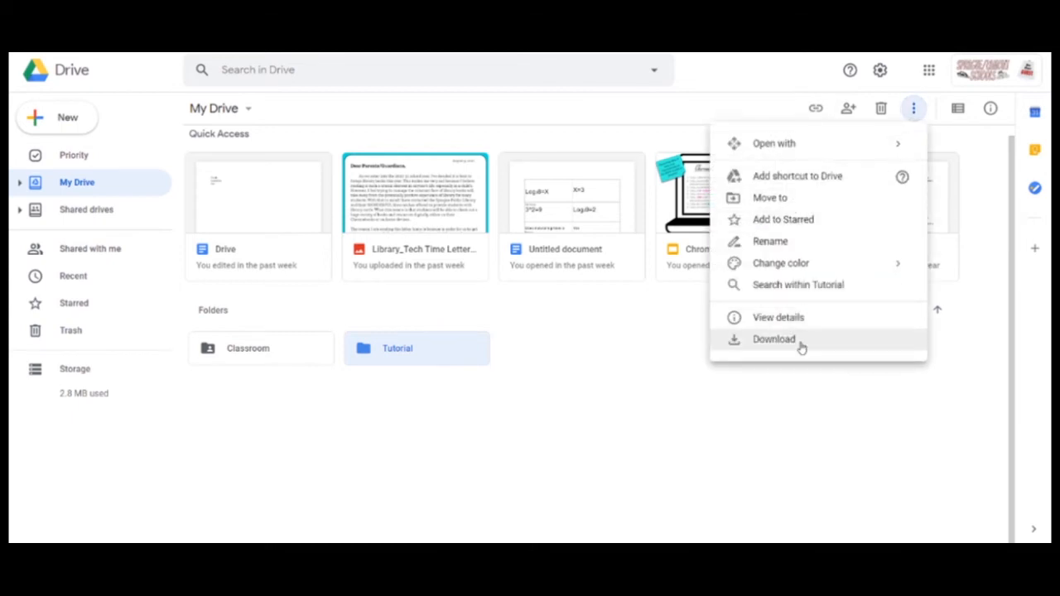
pyautogui.click(675, 110)
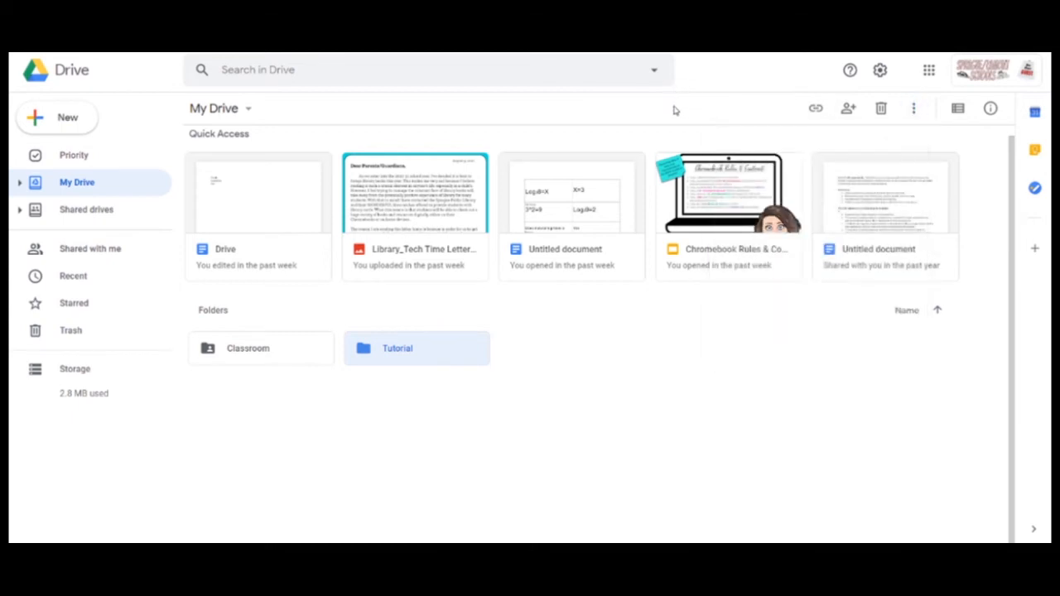
# - Start sharing the Tutorial folder and add the first suggested contact as a recipient
pyautogui.rightClick(418, 349)
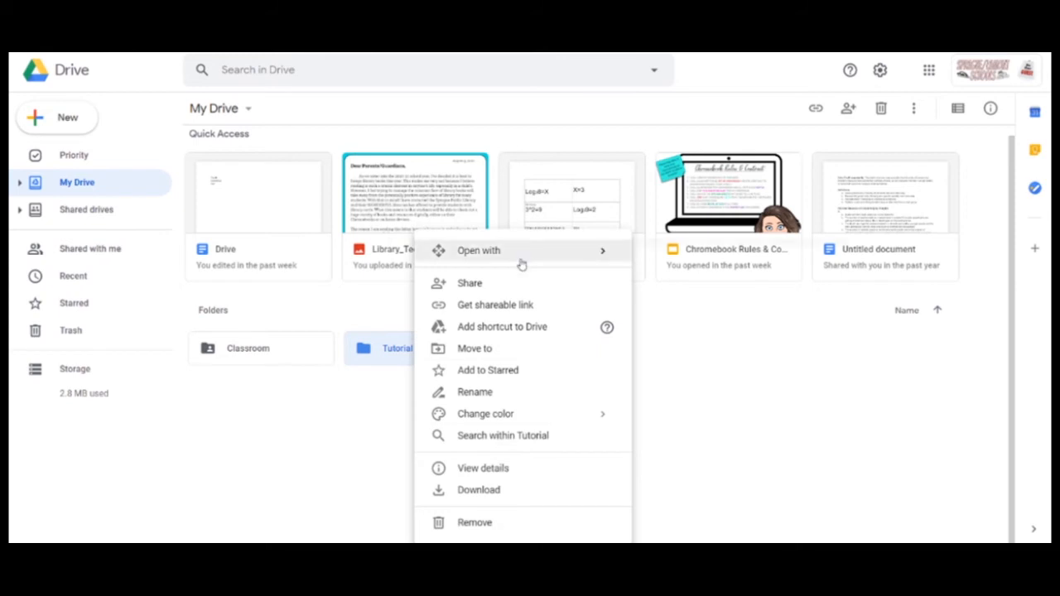
pyautogui.moveTo(522, 264)
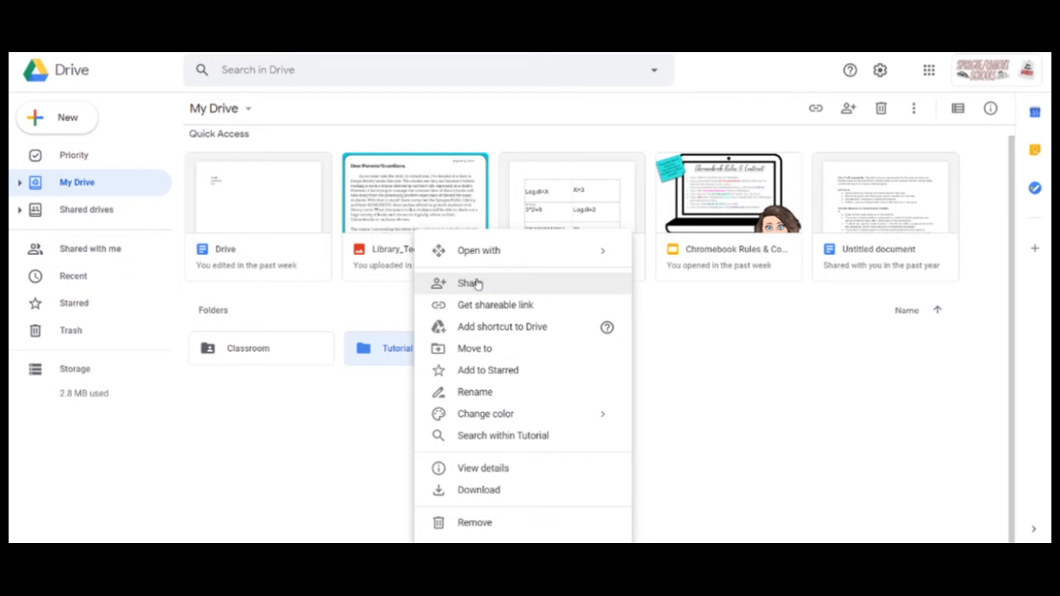
pyautogui.click(481, 291)
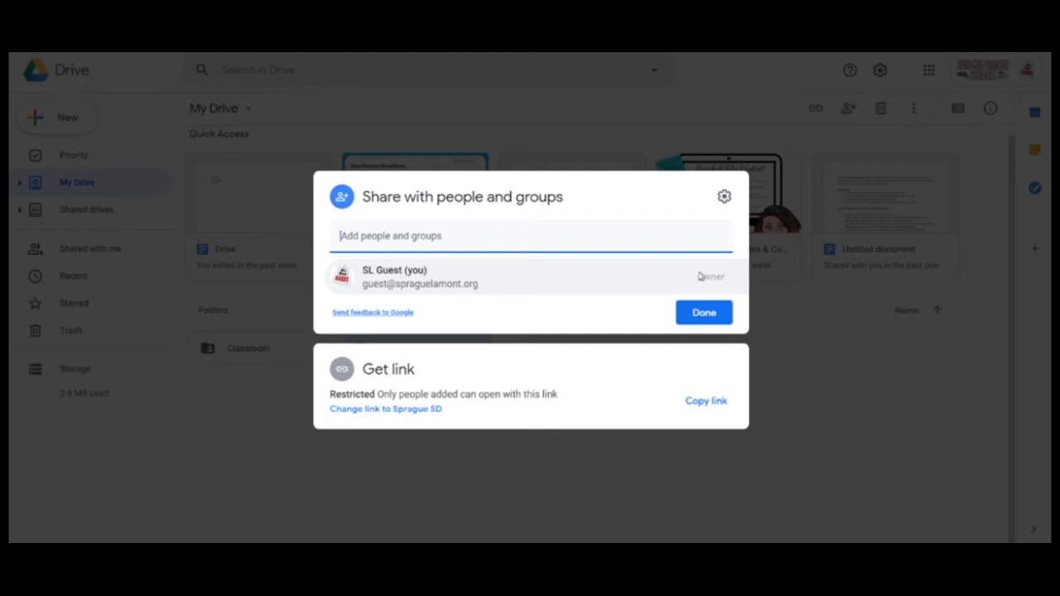
pyautogui.click(536, 235)
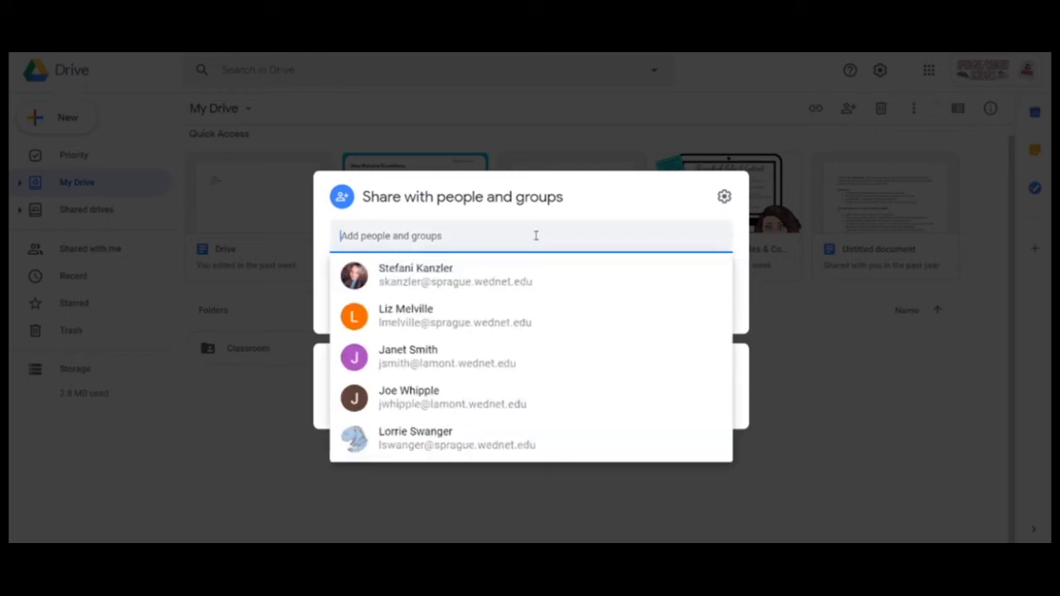
pyautogui.click(418, 276)
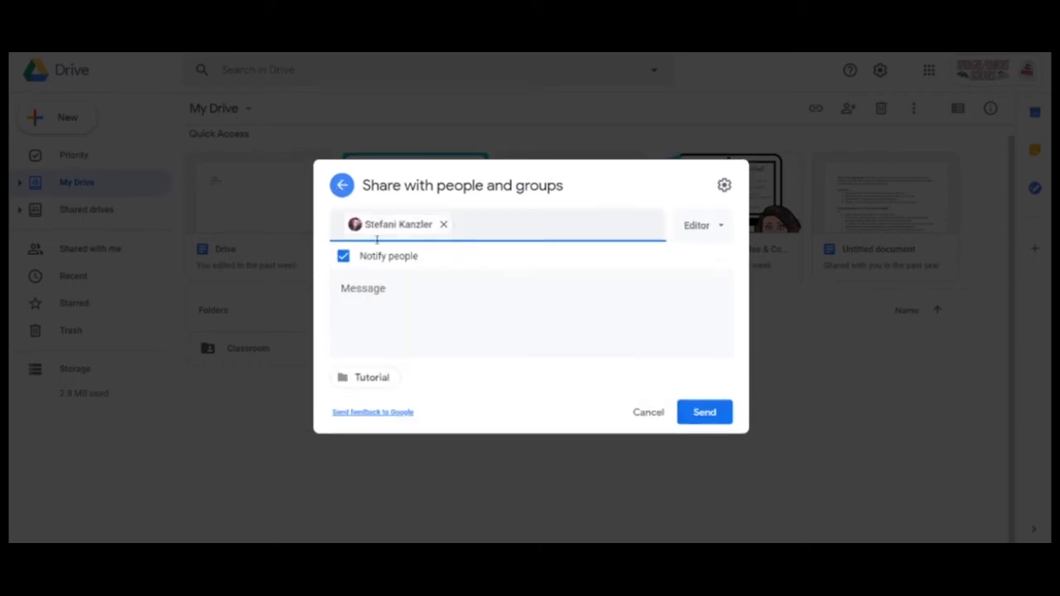
# - Add the teachers' group as a second recipient of the Tutorial folder and remove it again
pyautogui.click(486, 229)
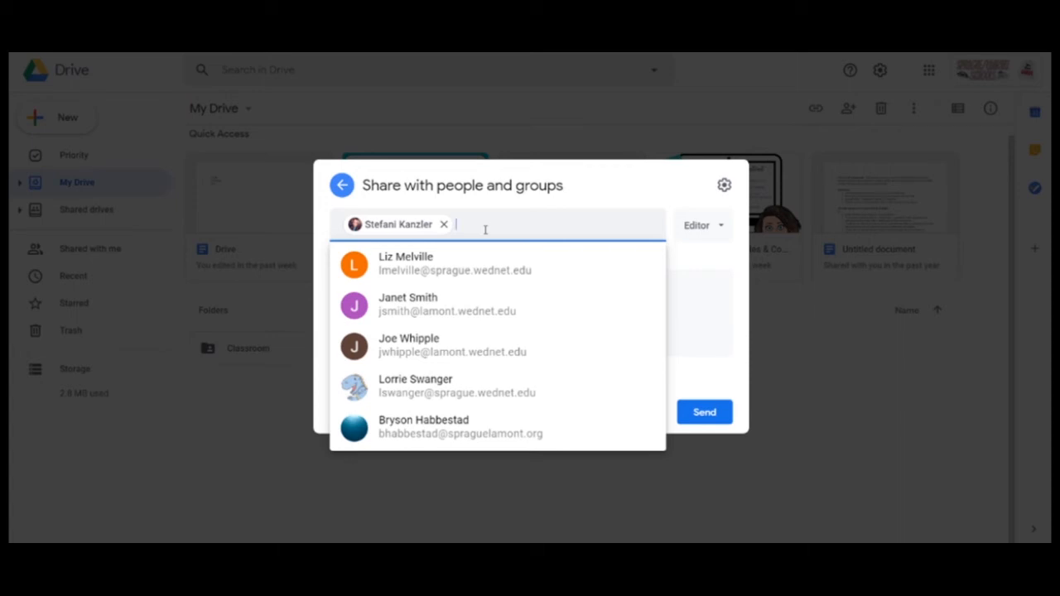
pyautogui.write('gstea')
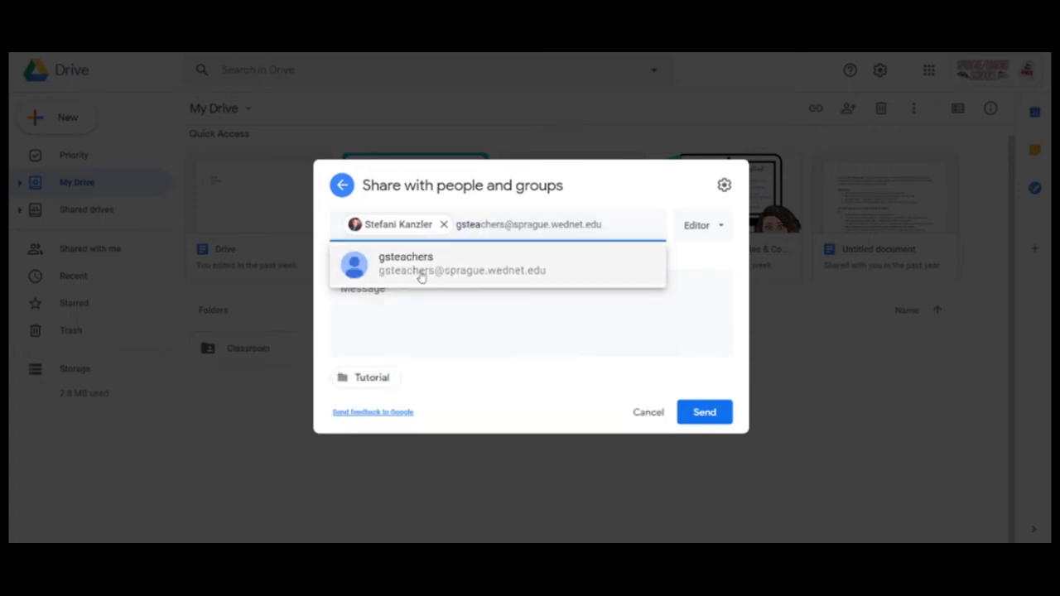
pyautogui.click(410, 276)
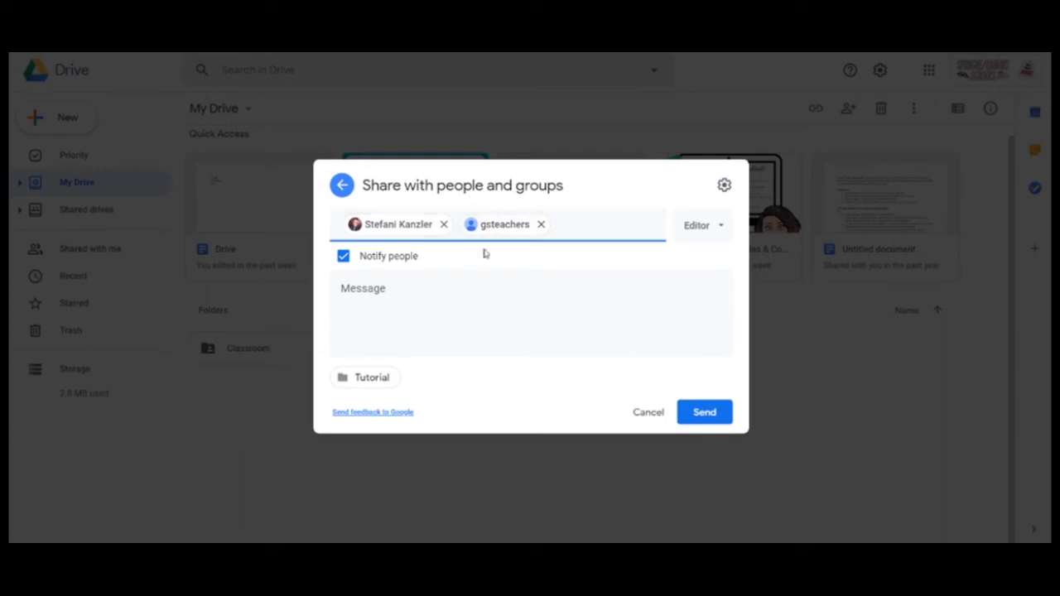
pyautogui.click(541, 224)
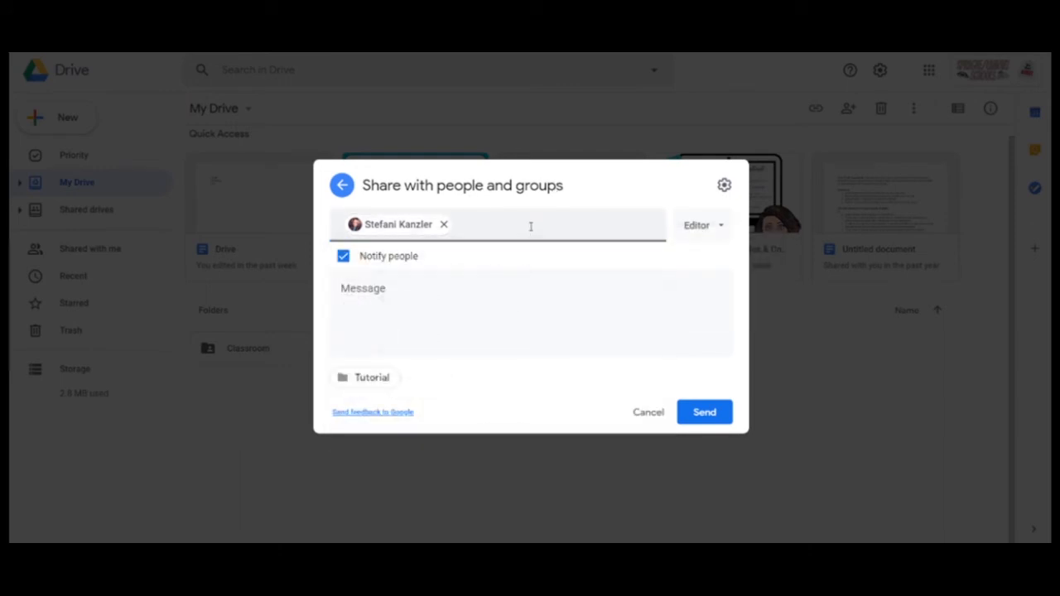
# - Keep the recipient's role as Editor, send the sharing invitation without a message, and open the Tutorial folder
pyautogui.click(721, 227)
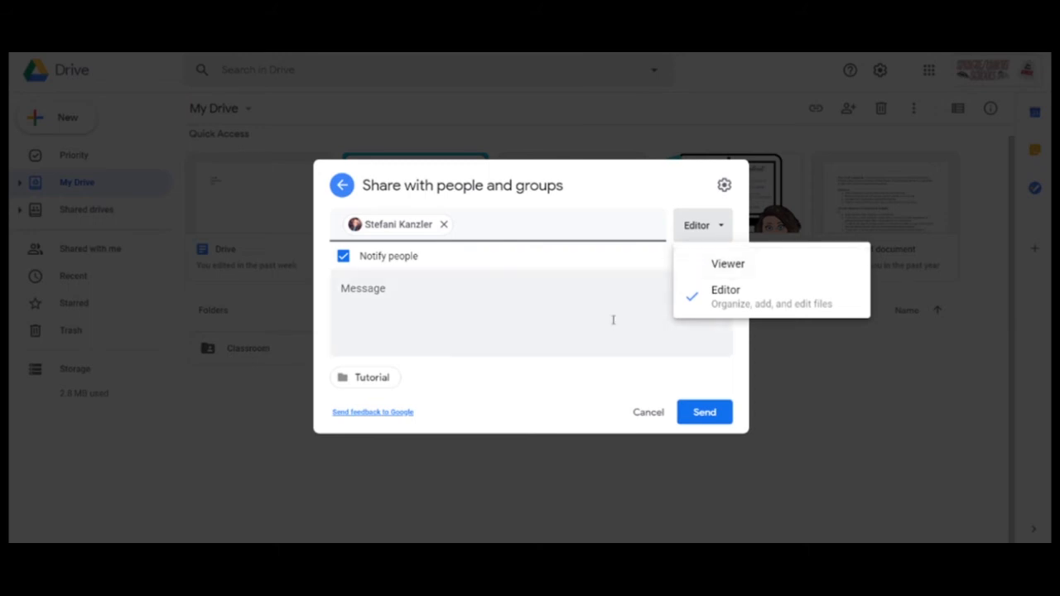
pyautogui.click(694, 314)
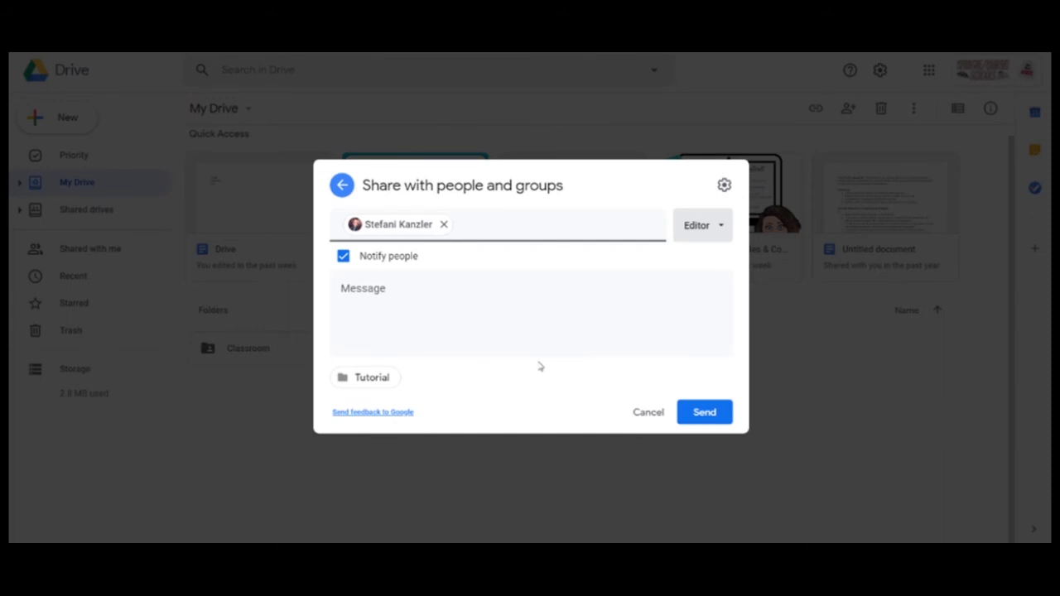
pyautogui.click(400, 291)
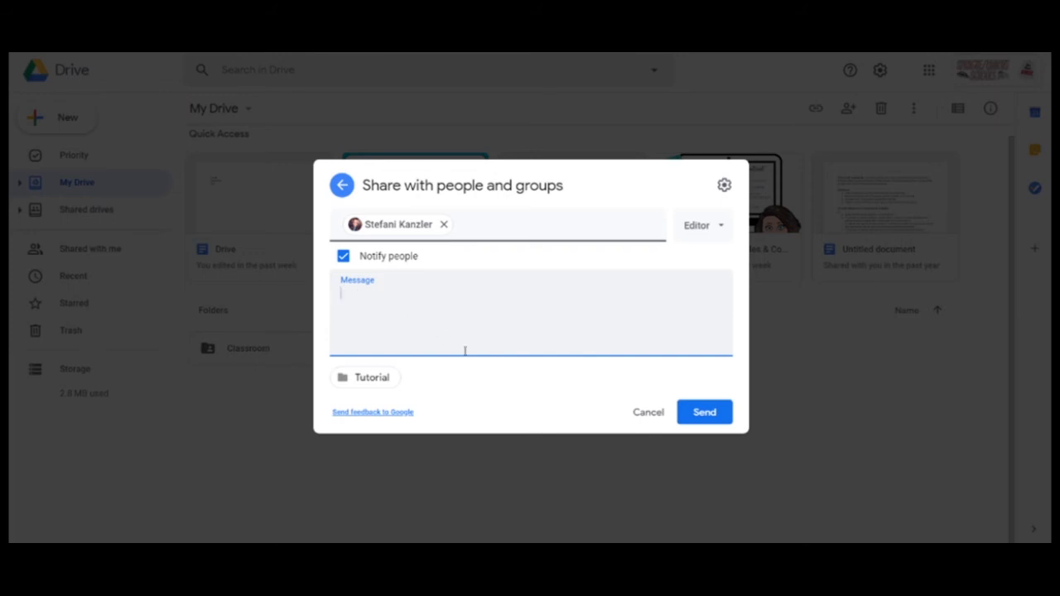
pyautogui.click(702, 412)
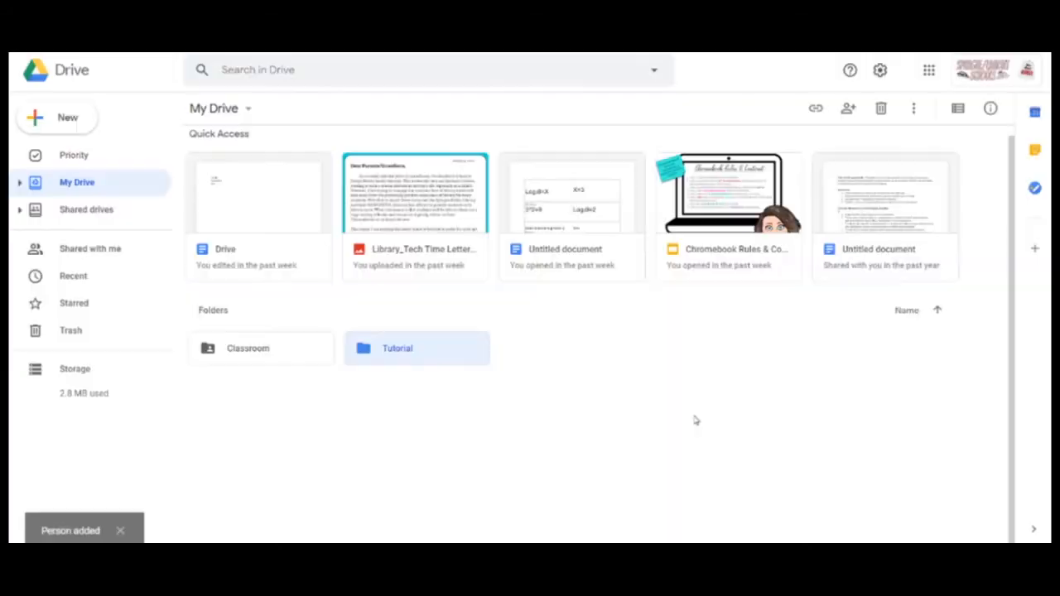
pyautogui.doubleClick(450, 362)
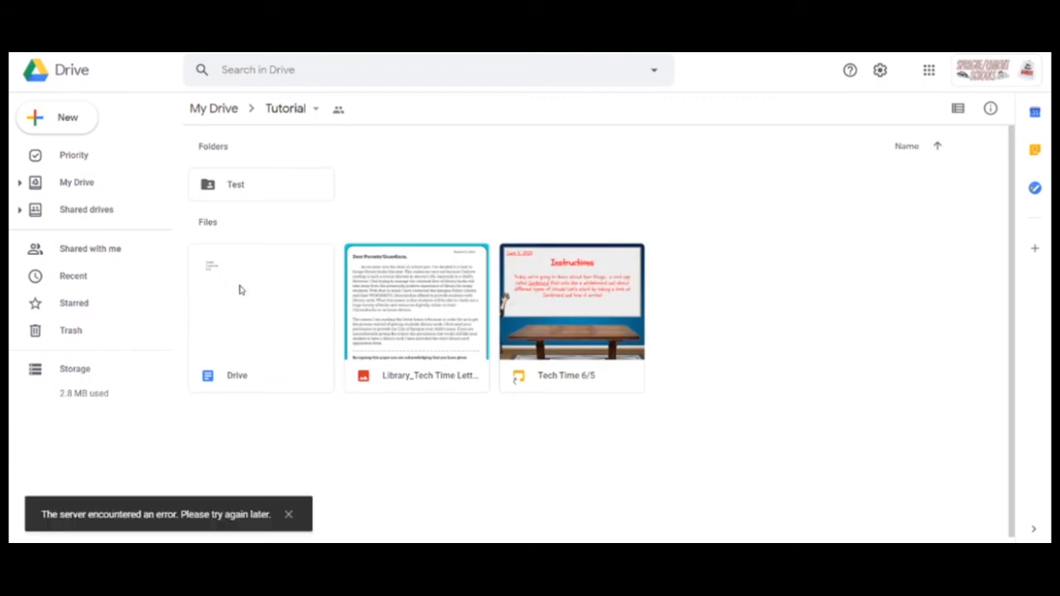
# - Start sharing the Drive document in the Tutorial folder, view its settings for sharing with people, and return to the sharing options
pyautogui.rightClick(280, 308)
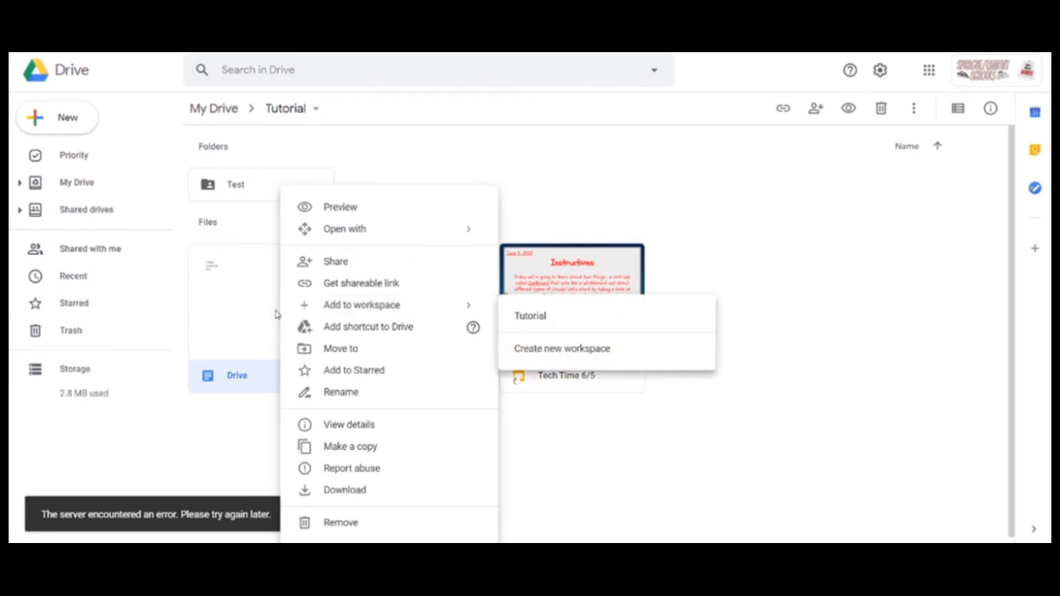
pyautogui.click(349, 271)
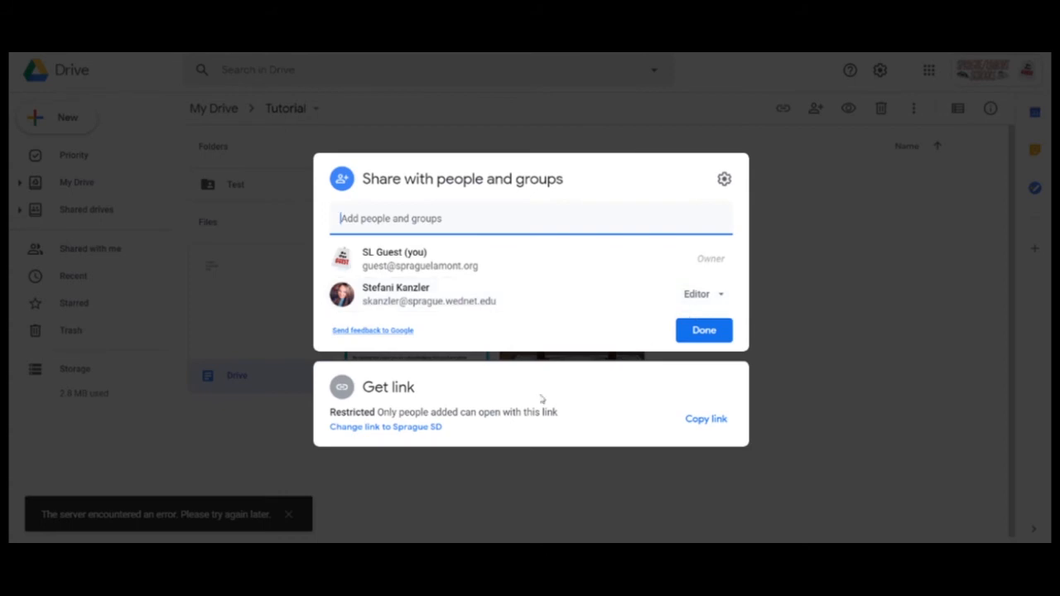
pyautogui.click(725, 180)
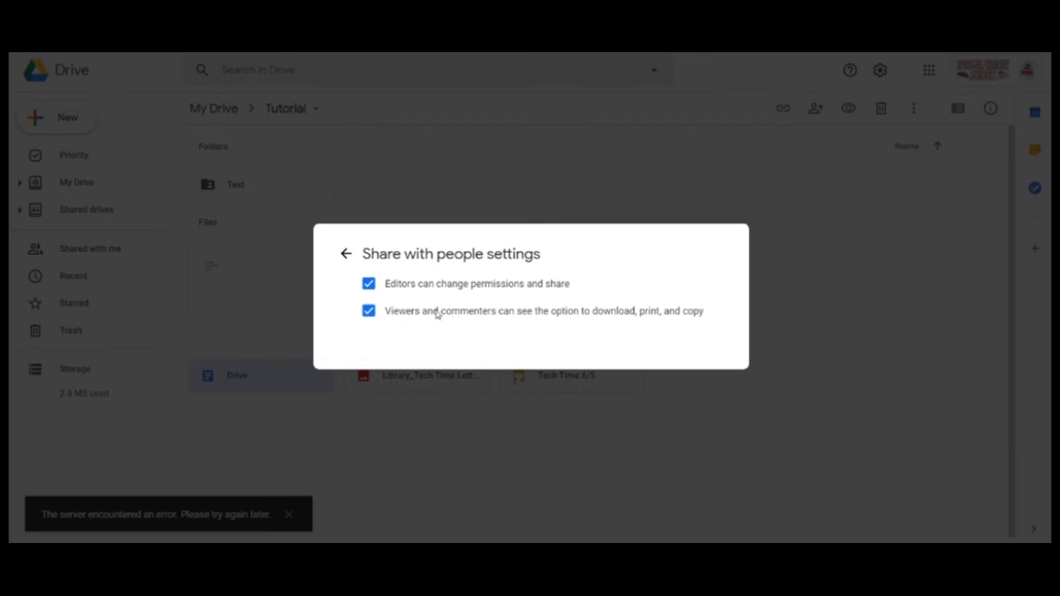
pyautogui.click(348, 253)
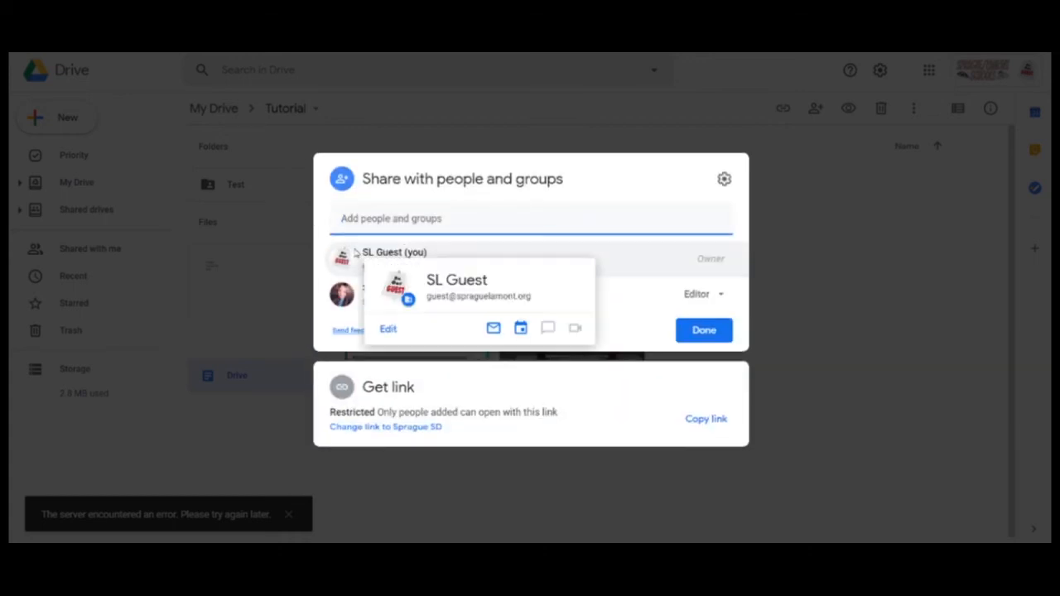
# - Set the Drive document's link access to Sprague SD and change it to Anyone with the link
pyautogui.click(537, 378)
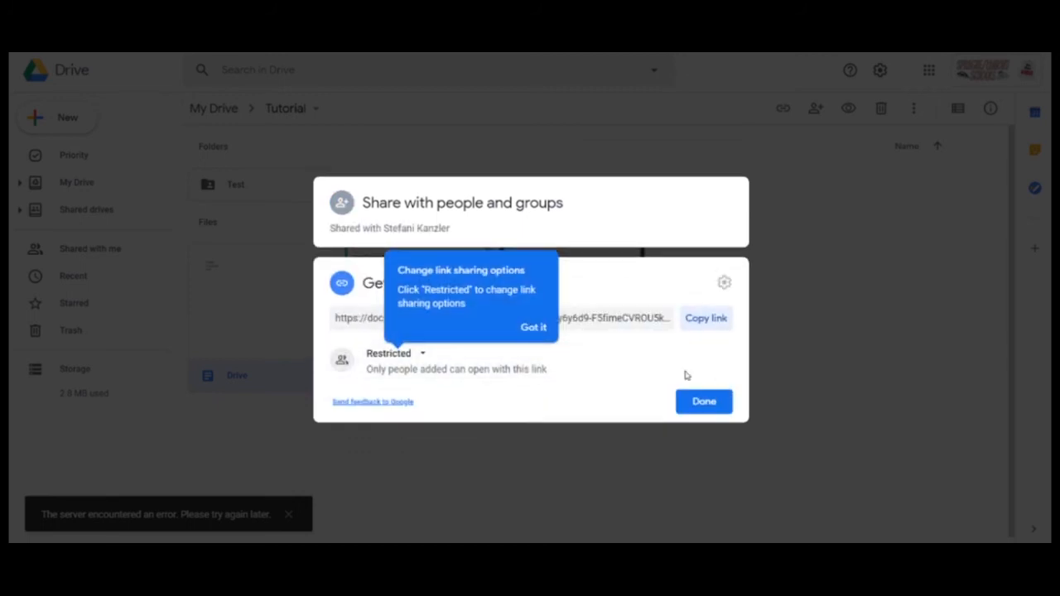
pyautogui.click(546, 329)
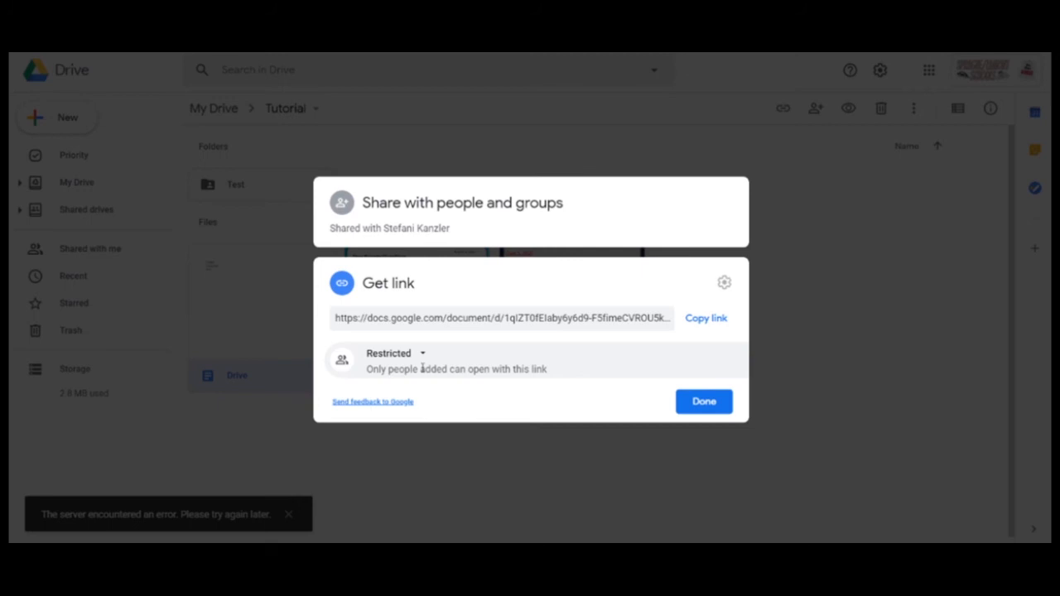
pyautogui.rightClick(425, 351)
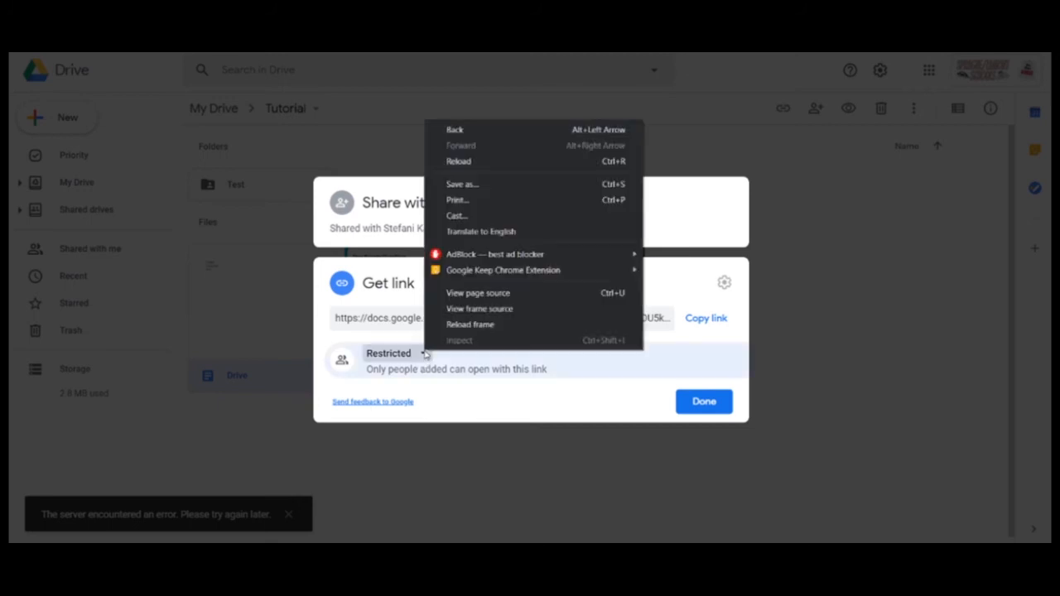
pyautogui.click(411, 360)
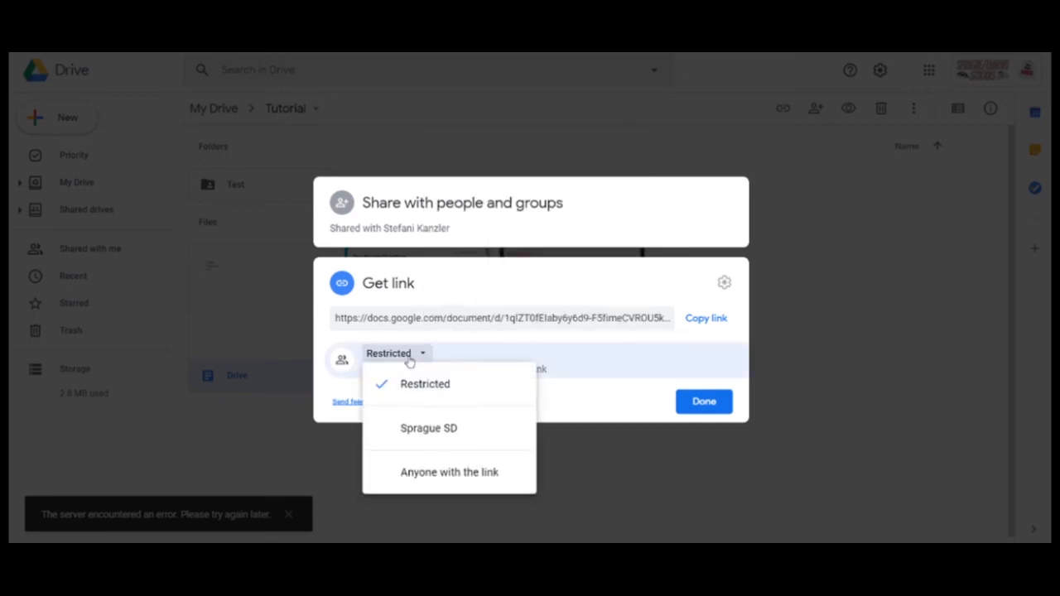
pyautogui.click(453, 430)
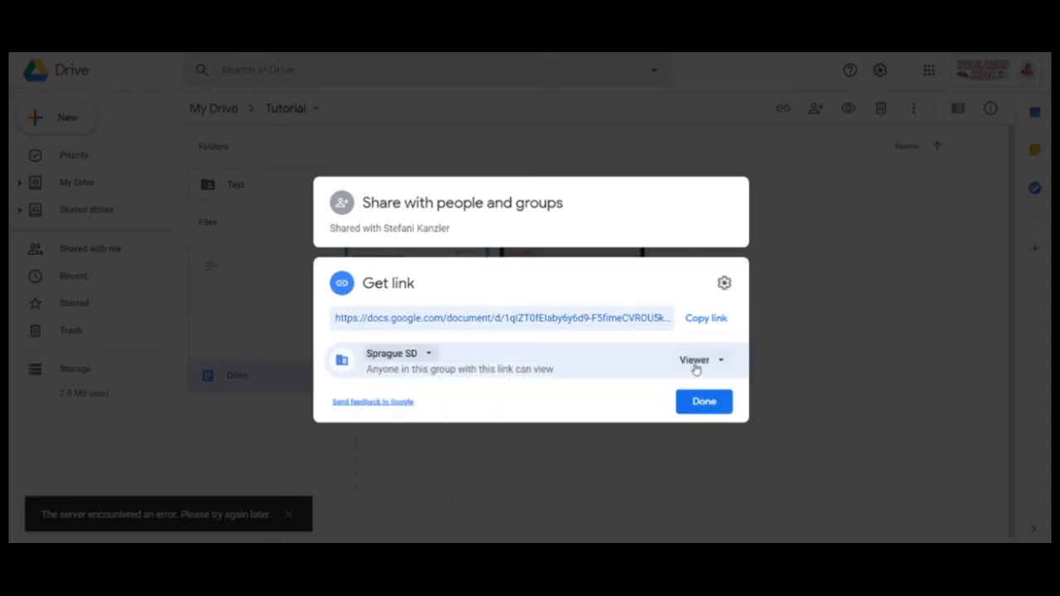
pyautogui.click(429, 355)
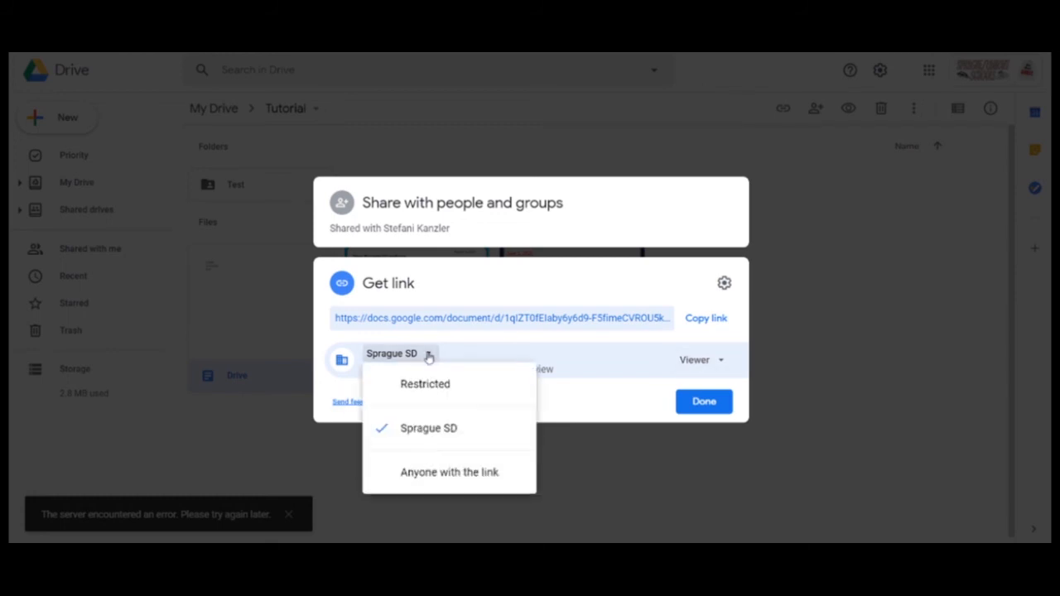
pyautogui.click(449, 474)
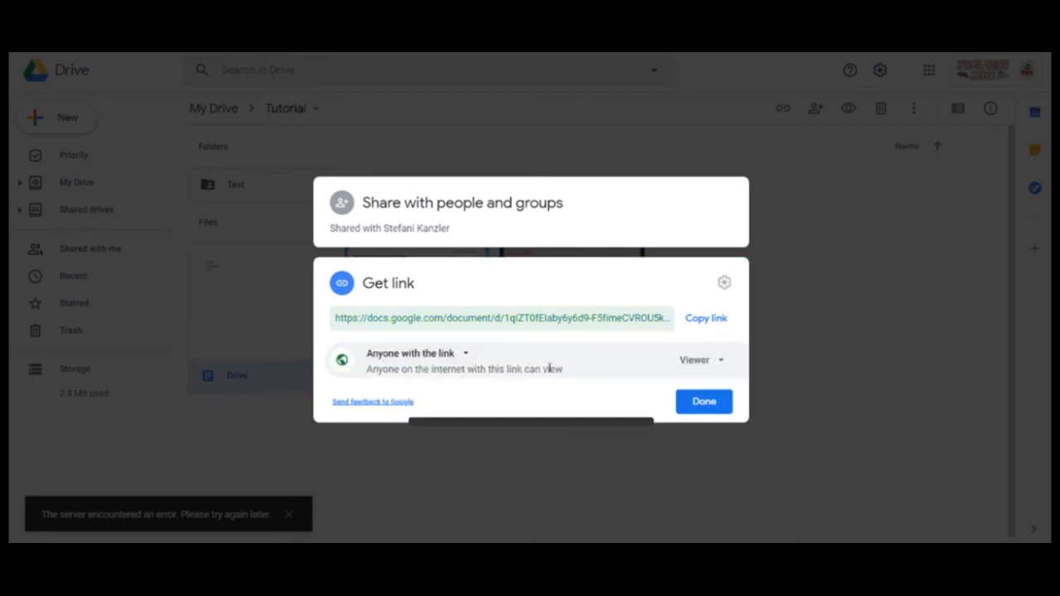
# - View the role options for the document's link, keep Viewer, copy the link, and finish sharing
pyautogui.click(721, 360)
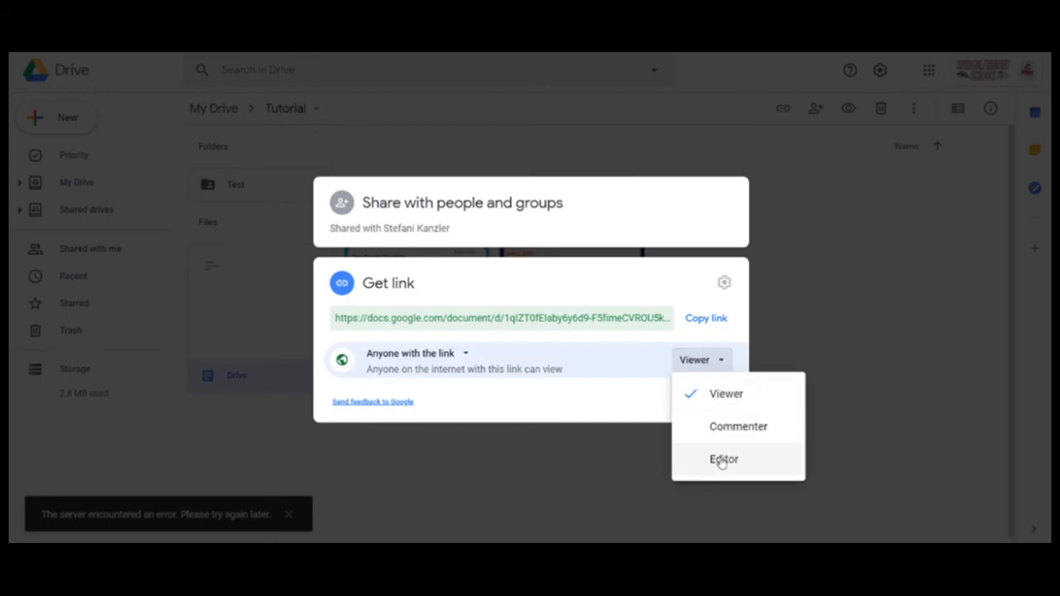
pyautogui.click(618, 383)
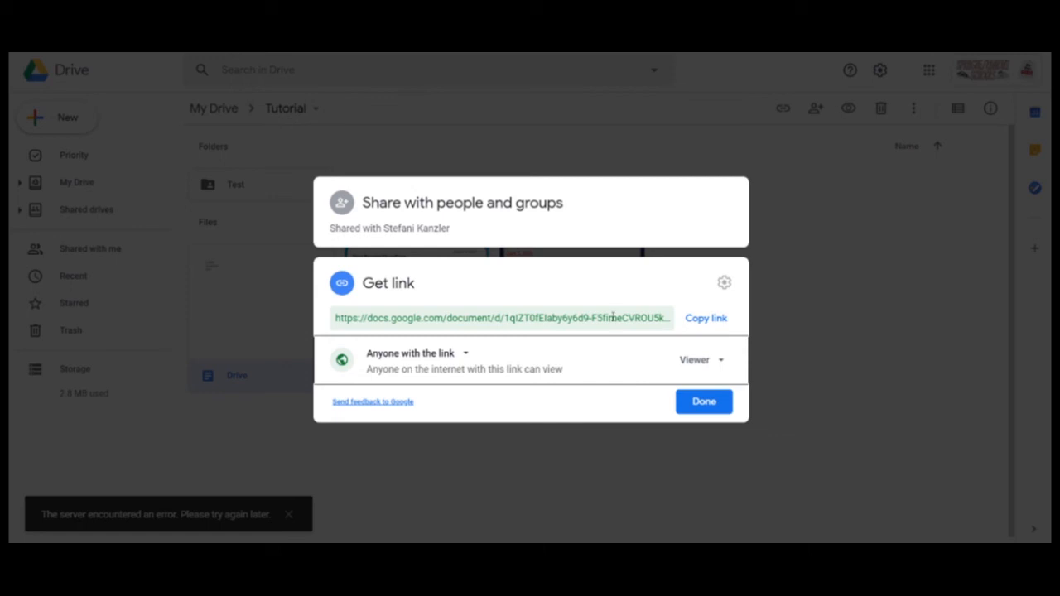
pyautogui.click(705, 318)
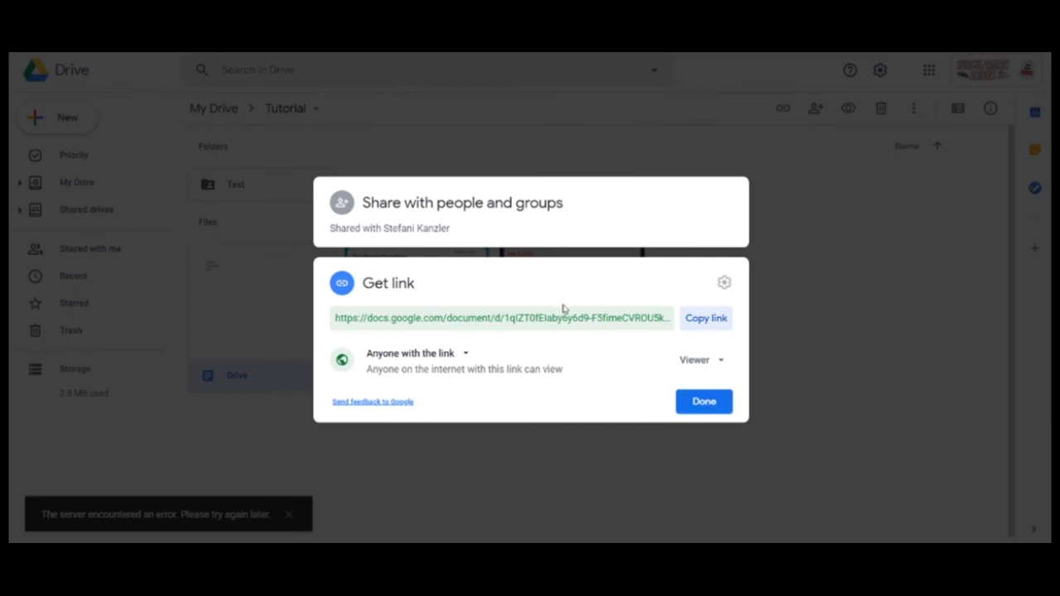
pyautogui.click(704, 400)
# - Move the Drive document from the Tutorial folder to My Drive and accept the access change
pyautogui.rightClick(224, 336)
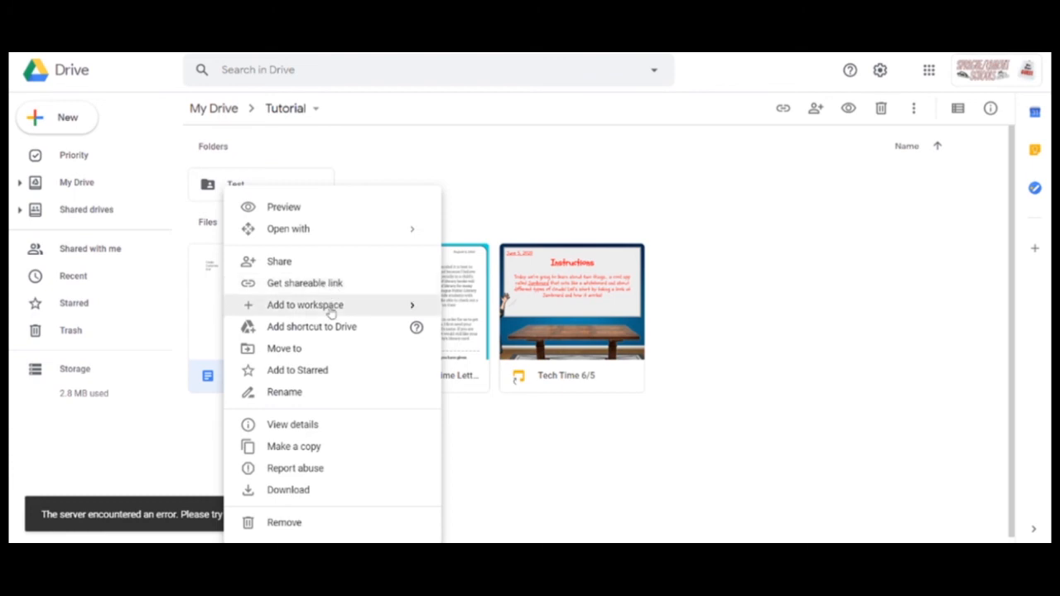
pyautogui.moveTo(332, 305)
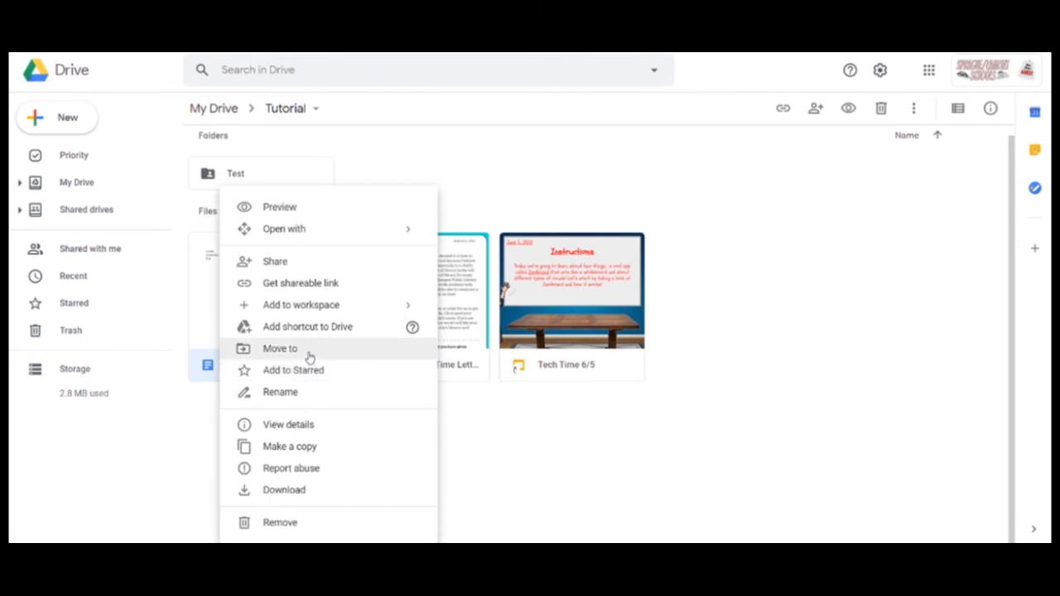
pyautogui.click(309, 357)
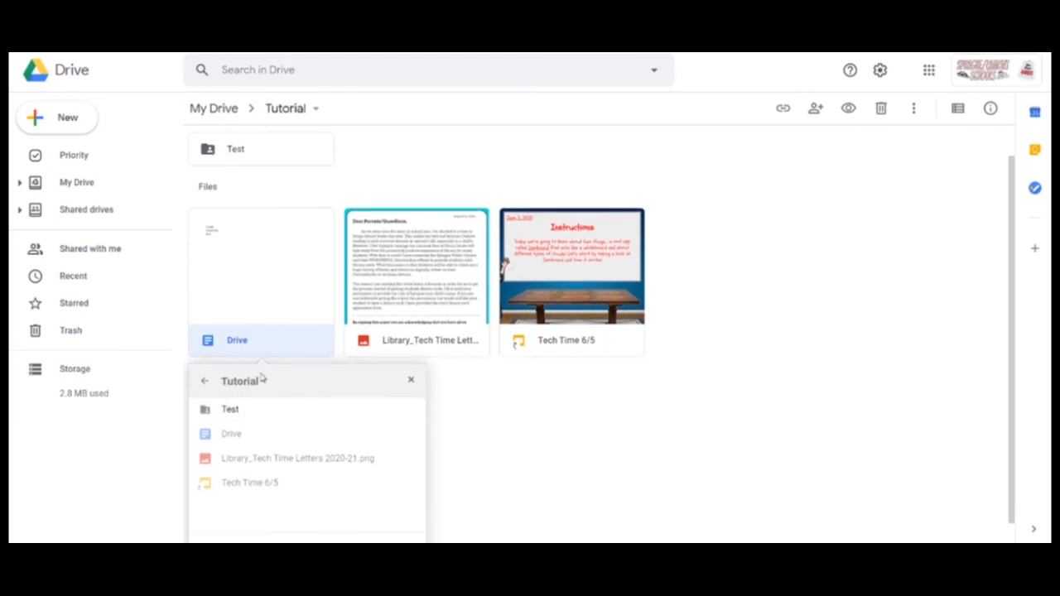
pyautogui.click(203, 381)
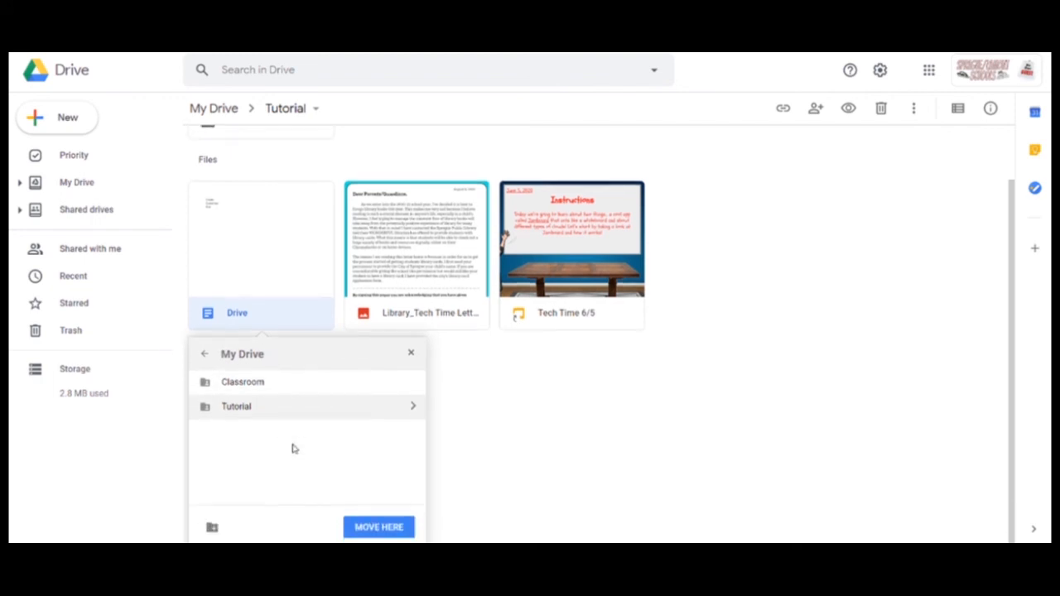
pyautogui.click(373, 530)
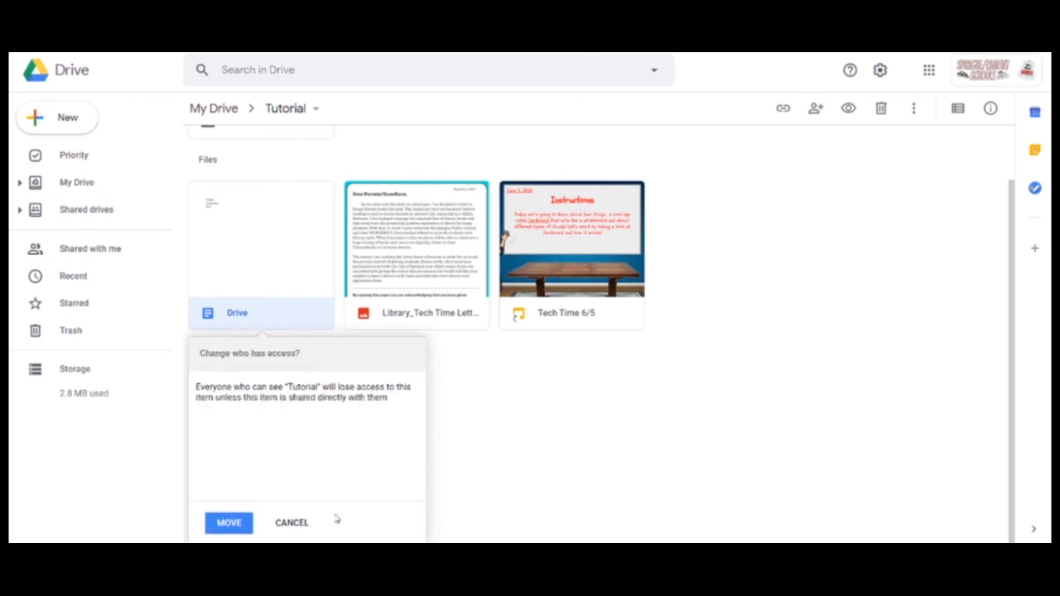
pyautogui.click(229, 523)
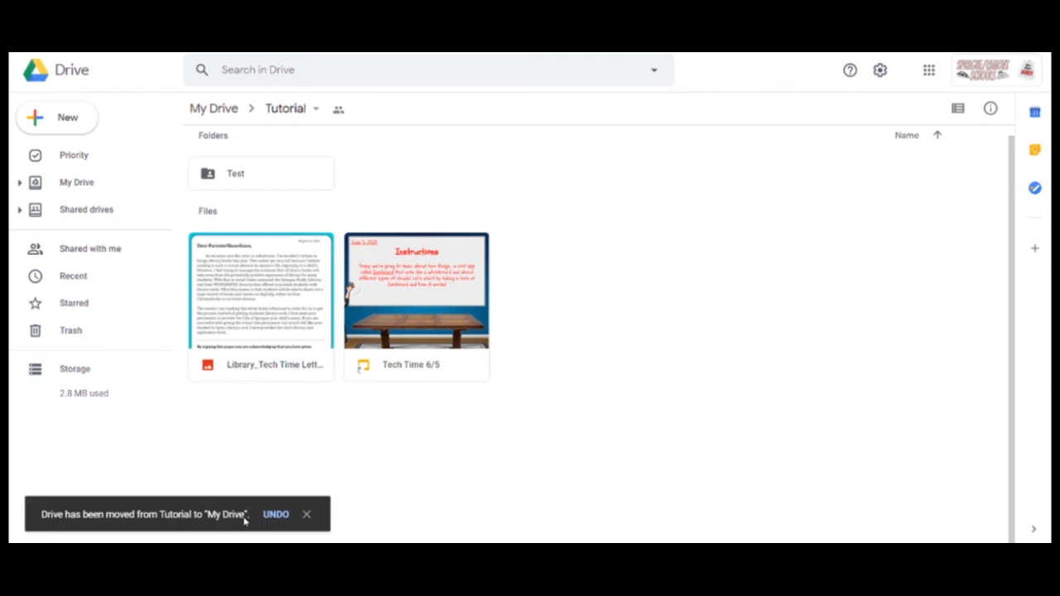
# - Go to My Drive and examine the details and activity history of the Drive document
pyautogui.click(213, 108)
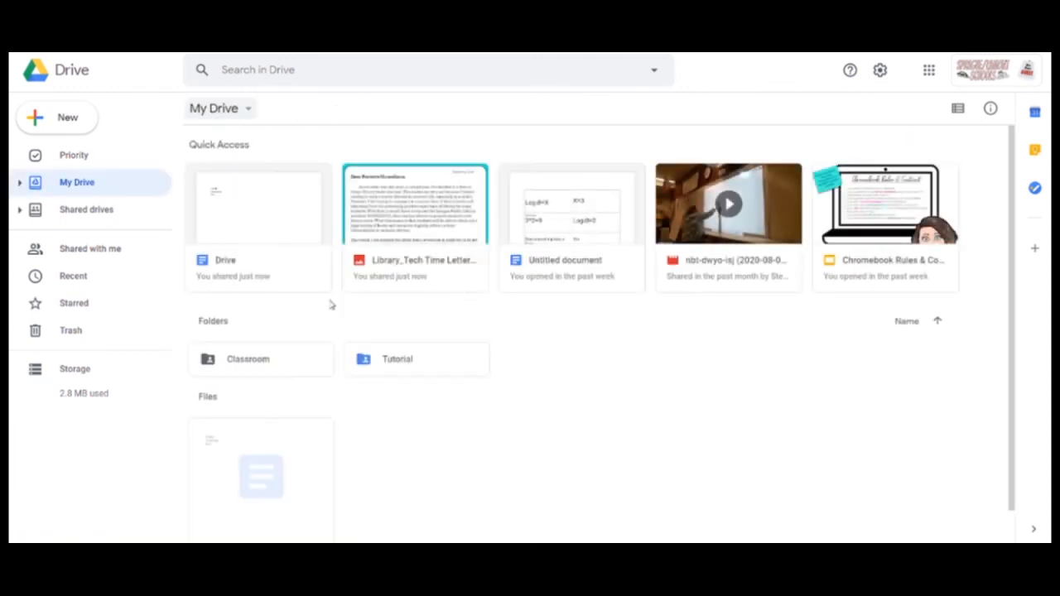
pyautogui.scroll(-1, 342, 476)
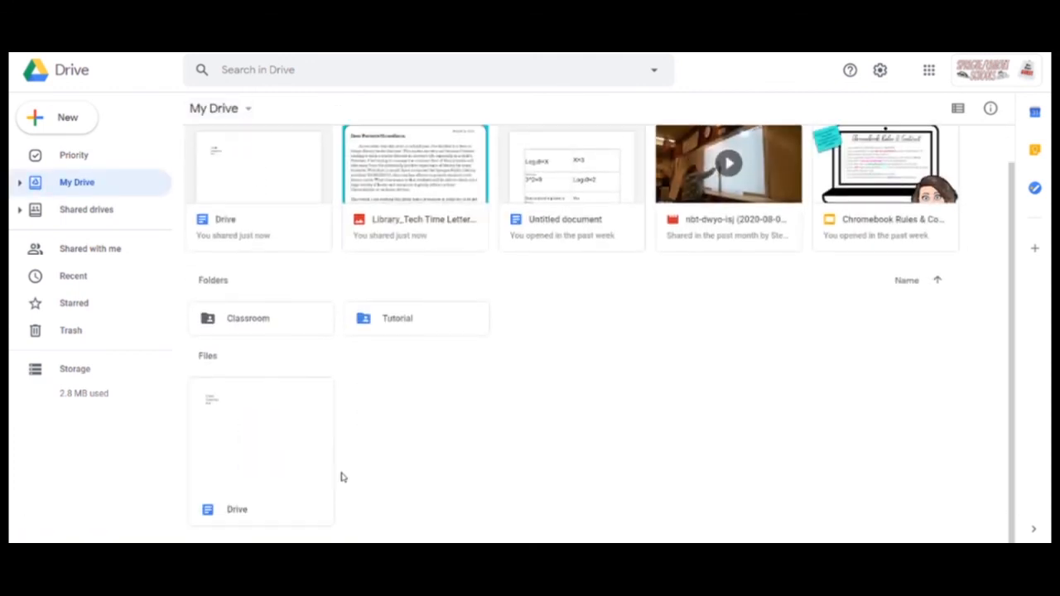
pyautogui.click(243, 480)
pyautogui.moveTo(244, 480); pyautogui.dragTo(246, 456)
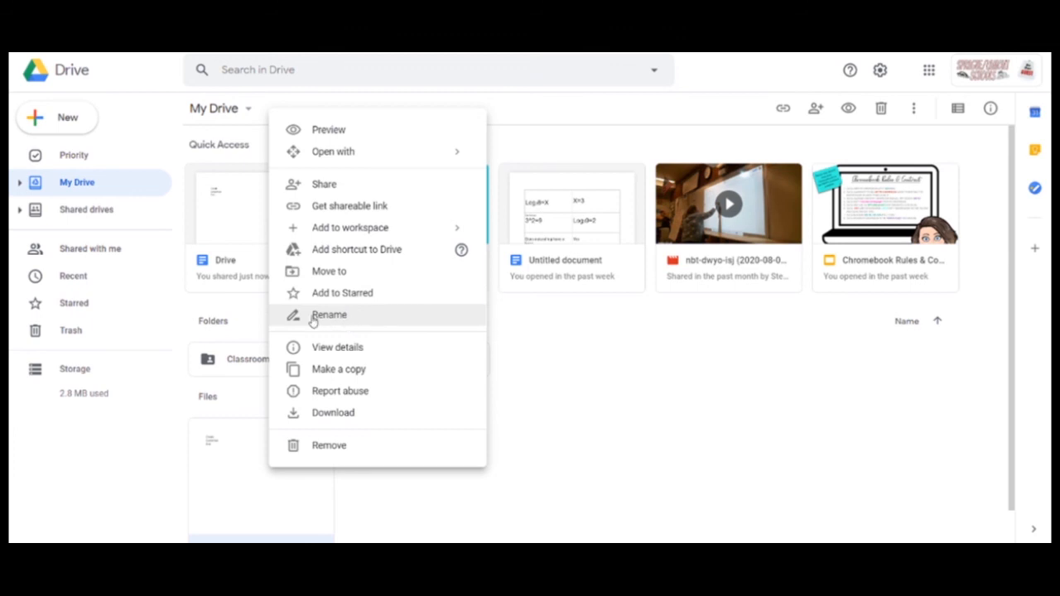
pyautogui.click(337, 349)
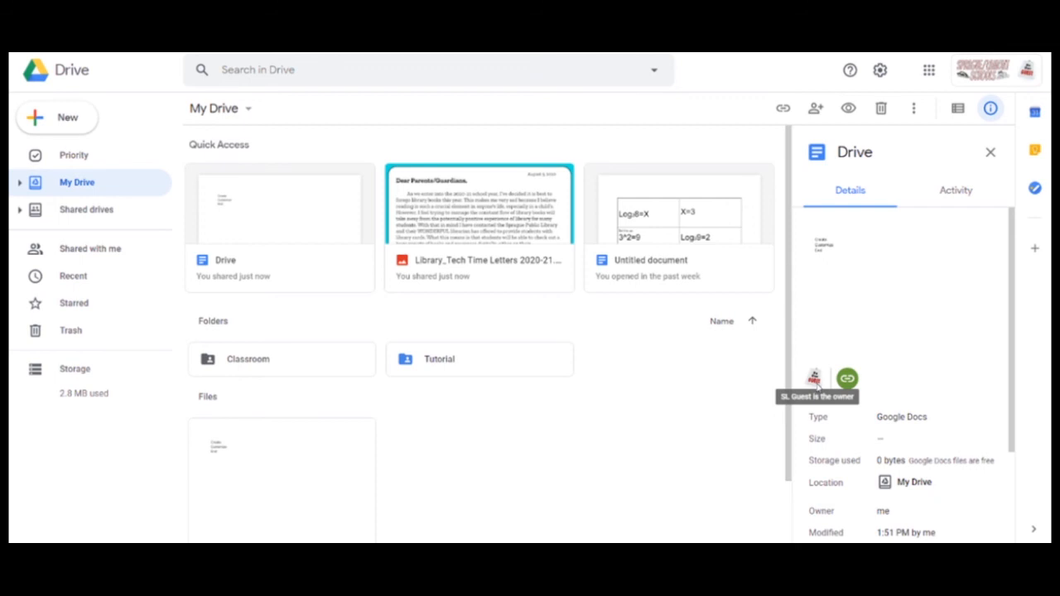
pyautogui.click(945, 194)
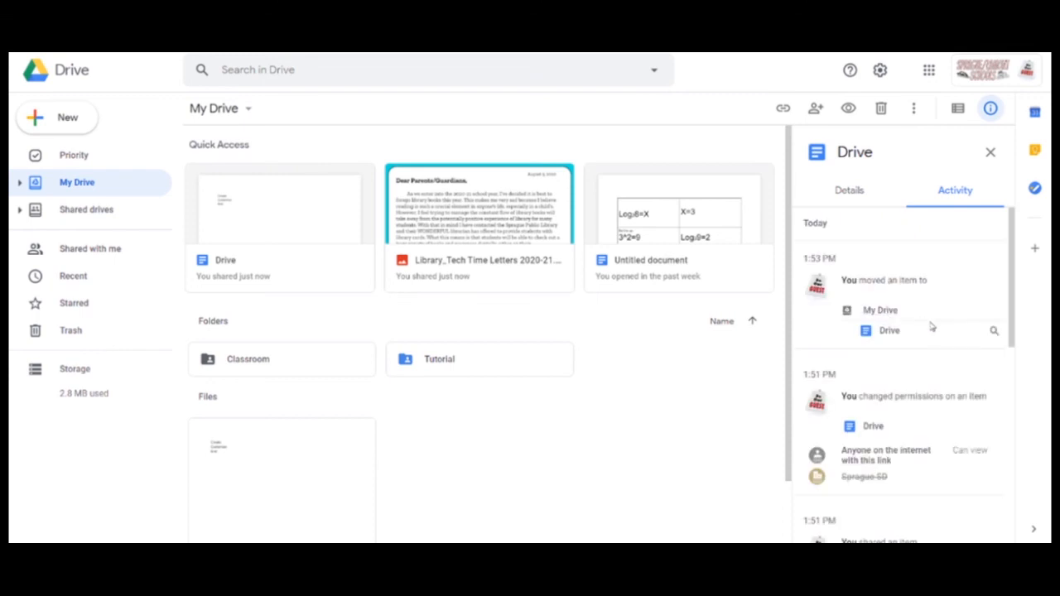
pyautogui.scroll(-5, 932, 327)
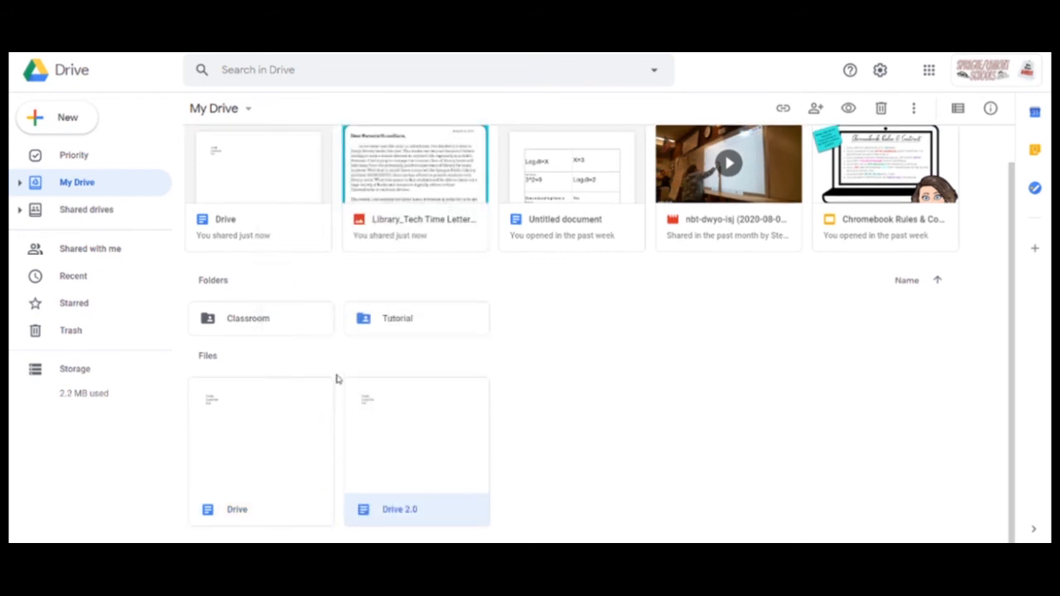
# - View the actions available for the Drive 2.0 document, including Remove, and dismiss them without choosing one
pyautogui.rightClick(390, 430)
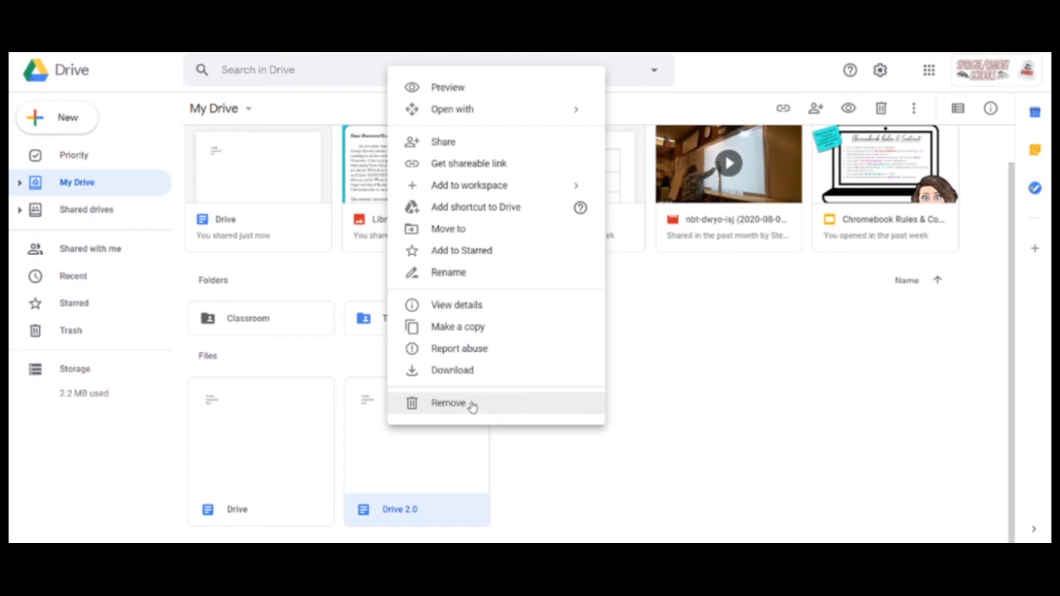
pyautogui.click(677, 412)
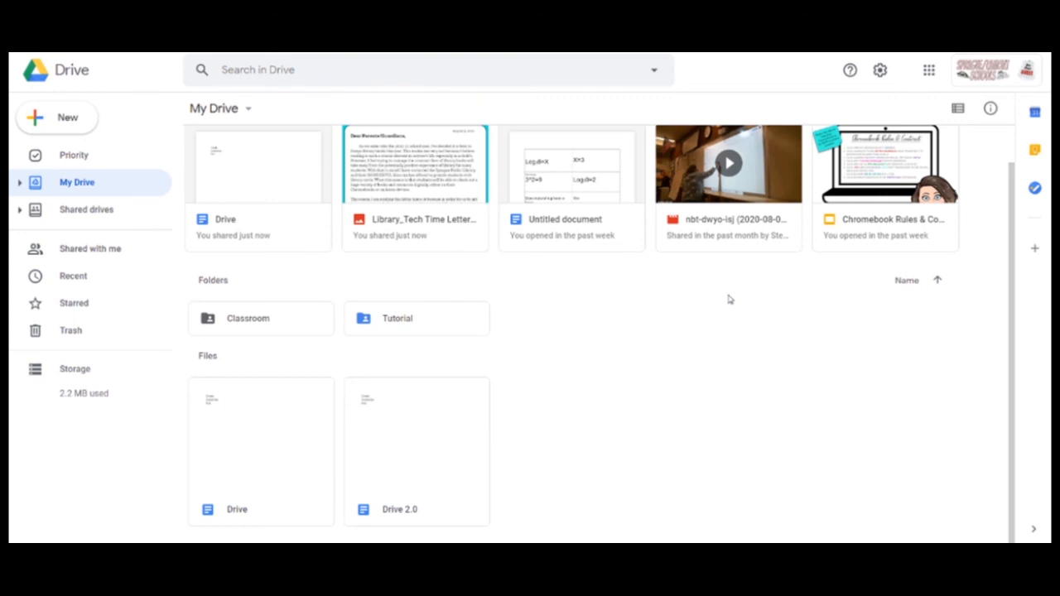
# - Open the Drive settings and look through the General, Notifications and Manage Apps sections
pyautogui.click(882, 77)
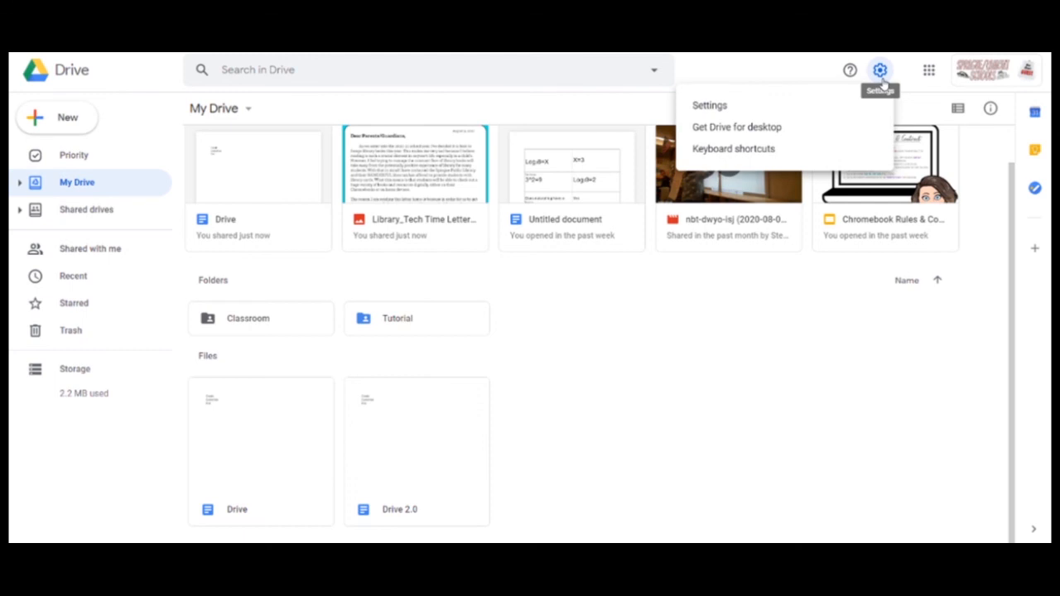
pyautogui.click(704, 110)
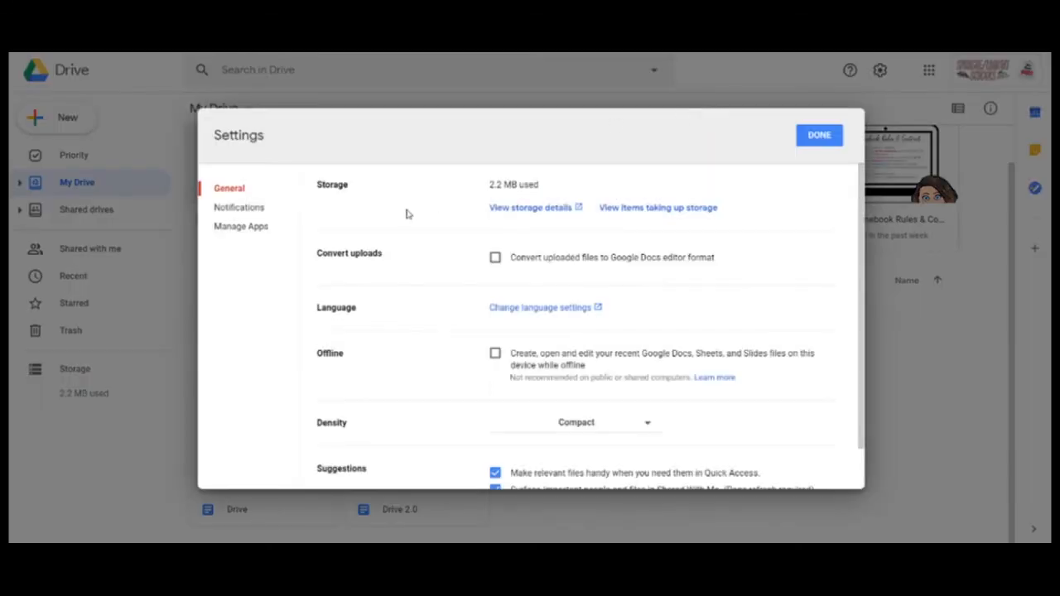
pyautogui.scroll(-2, 406, 213)
pyautogui.scroll(2, 406, 214)
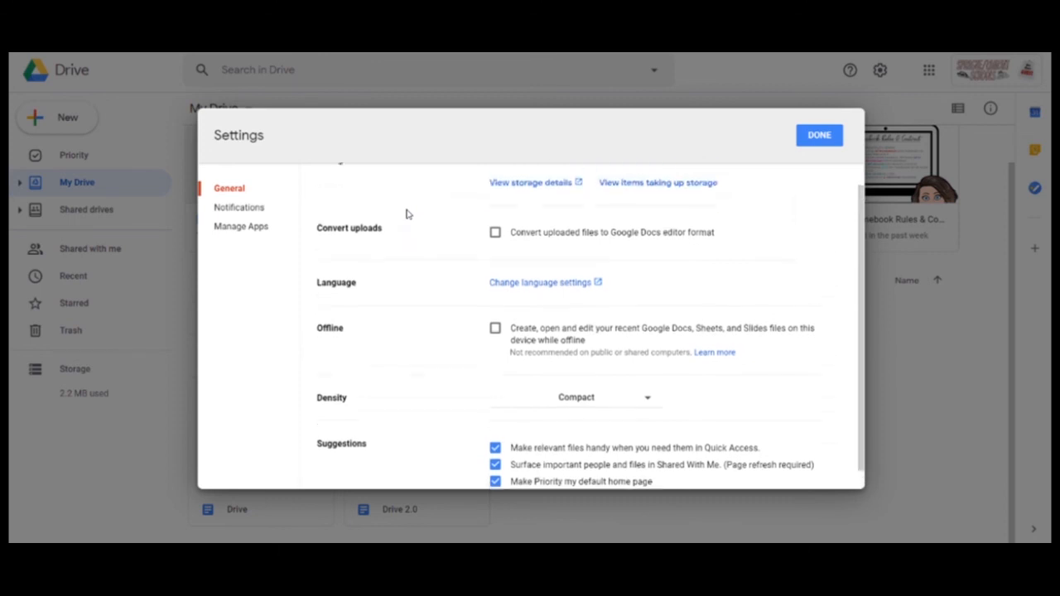
pyautogui.click(243, 208)
pyautogui.click(243, 227)
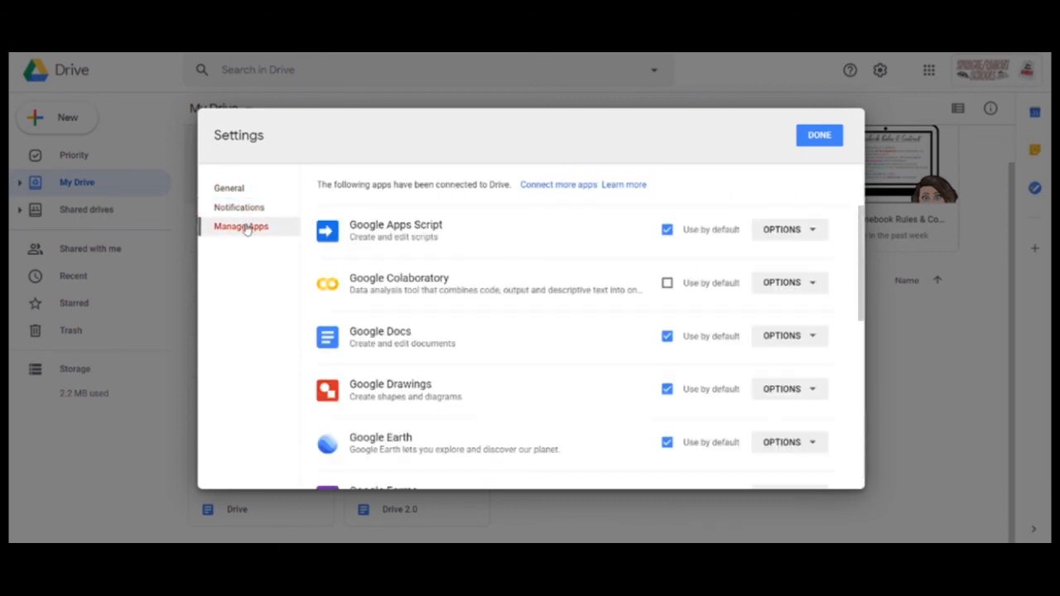
pyautogui.scroll(-2, 508, 374)
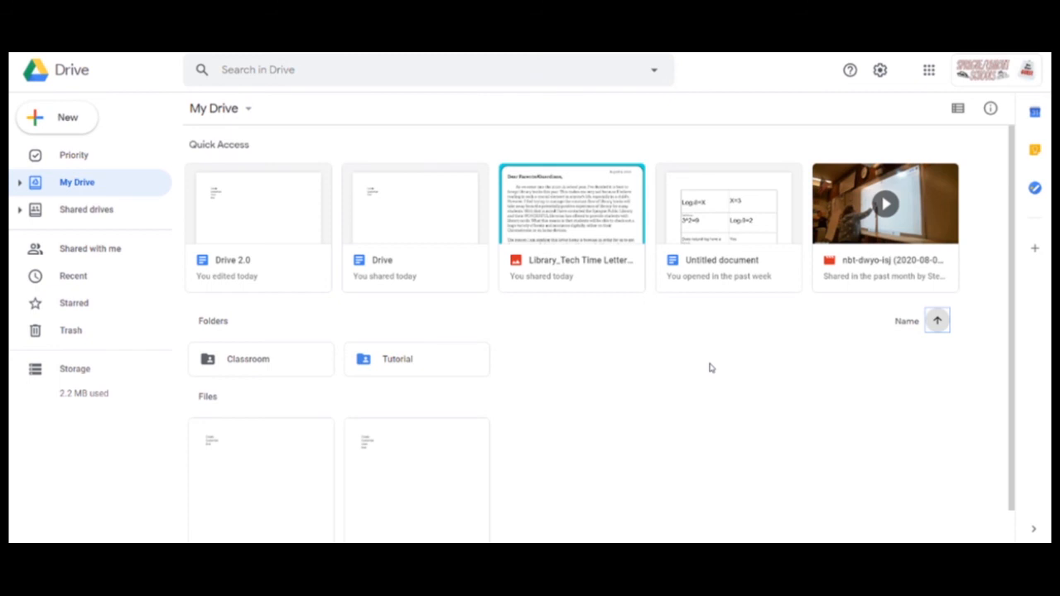
# - Search the drive for all files of the Presentations type
pyautogui.click(593, 71)
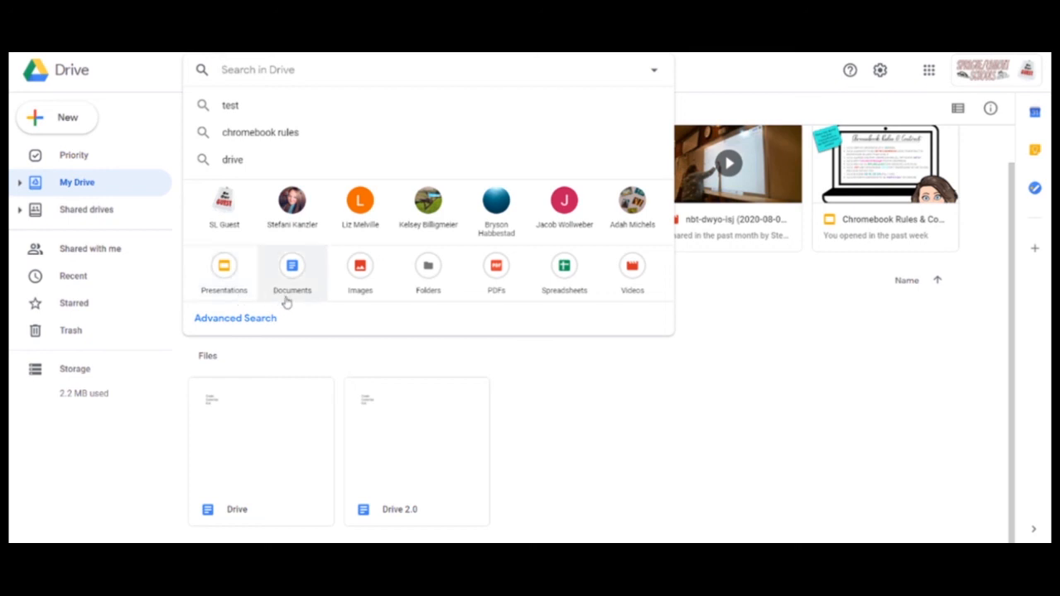
pyautogui.click(222, 286)
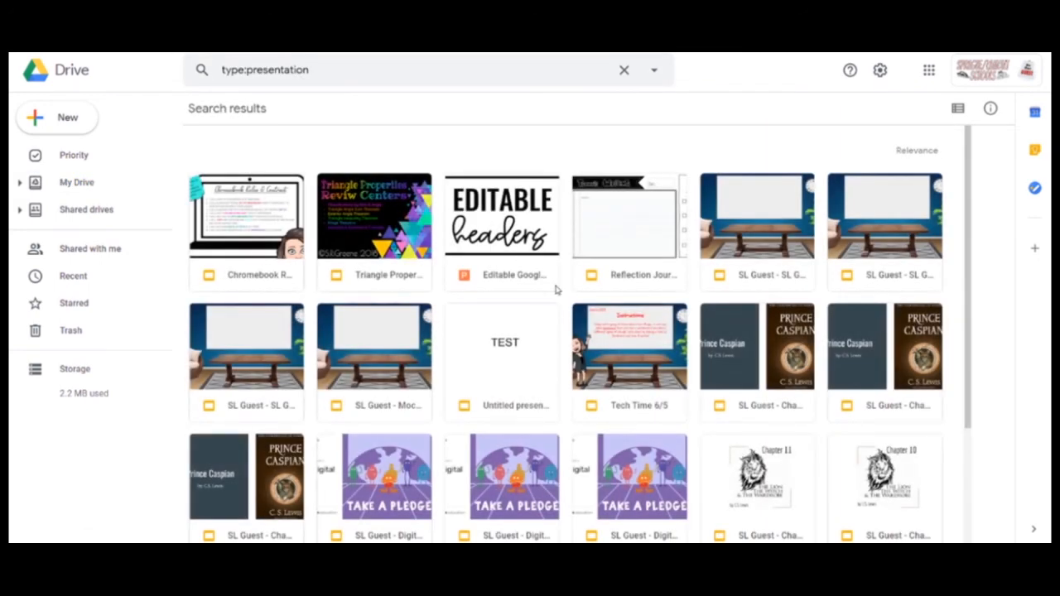
# - Browse the presentation results, select Triangle Properties Review Centers with the editable headers file, and view their shared actions without choosing one
pyautogui.scroll(-1, 556, 290)
pyautogui.scroll(-3, 556, 290)
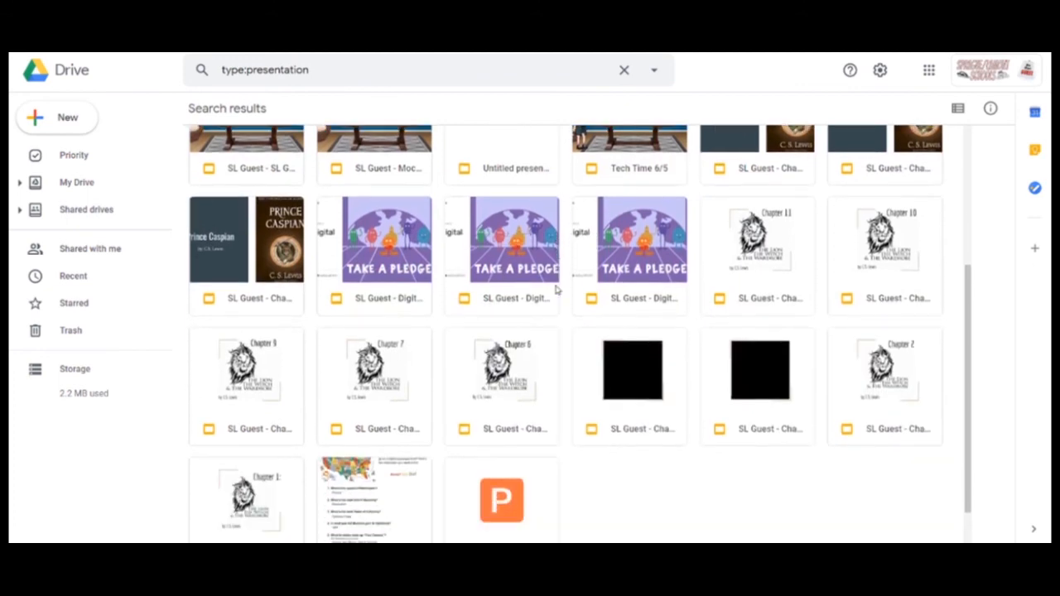
pyautogui.scroll(-1, 570, 315)
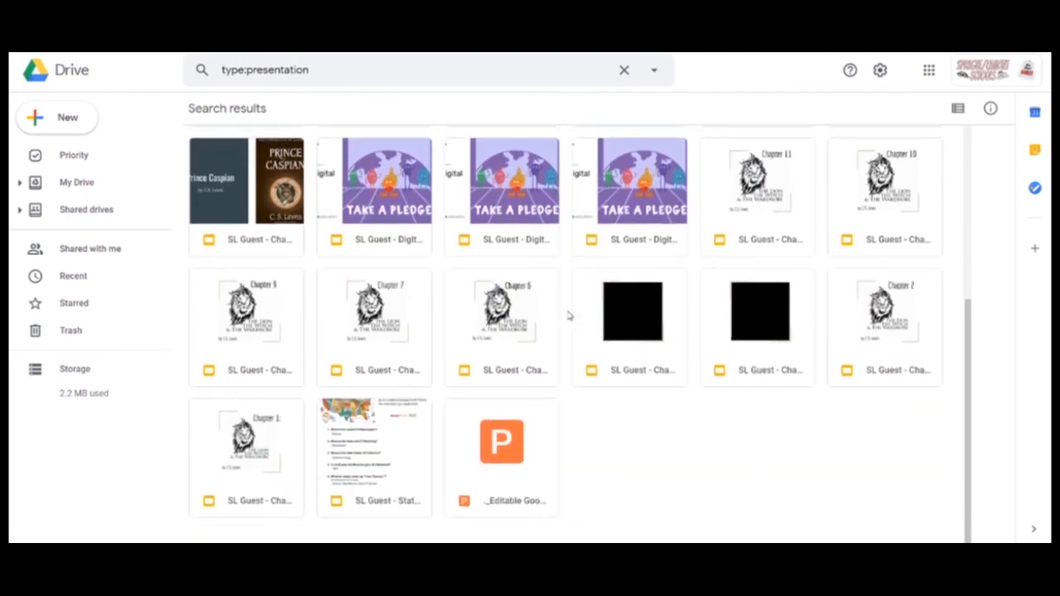
pyautogui.scroll(5, 569, 315)
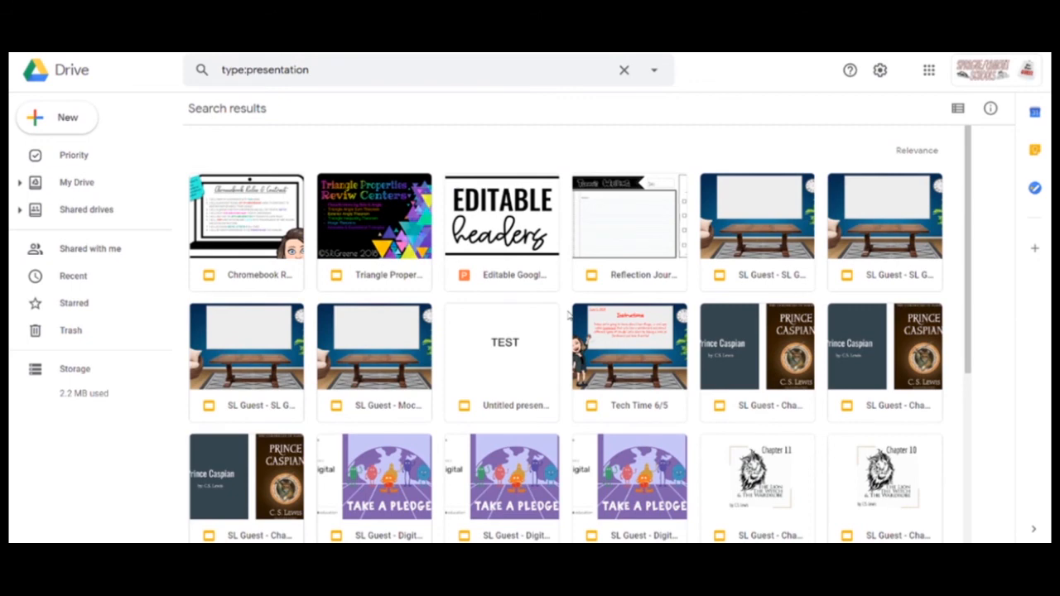
pyautogui.click(372, 234)
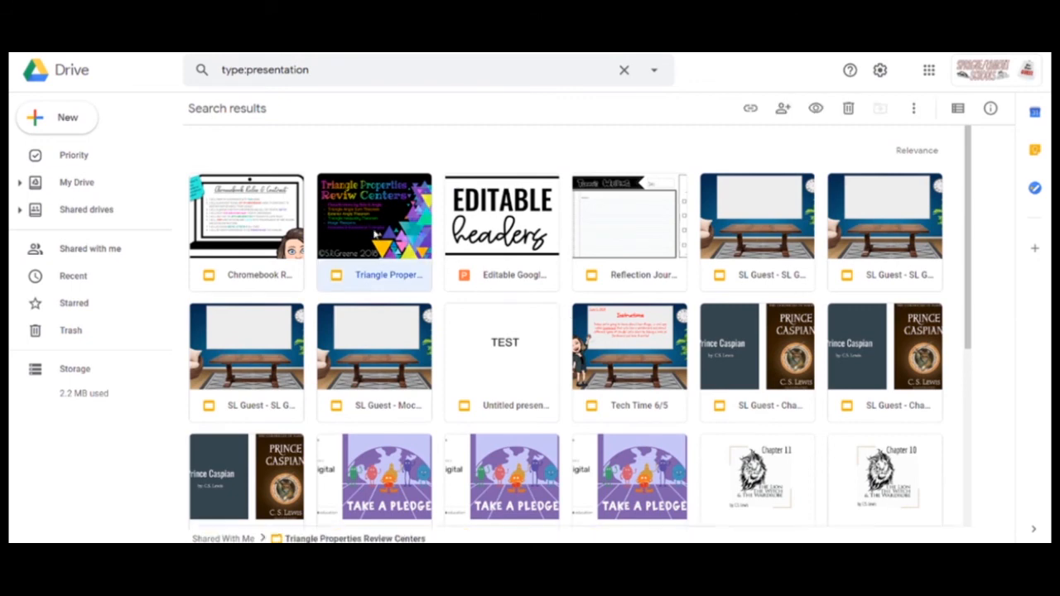
pyautogui.keyDown('ctrl'); pyautogui.click(483, 244); pyautogui.keyUp('ctrl')
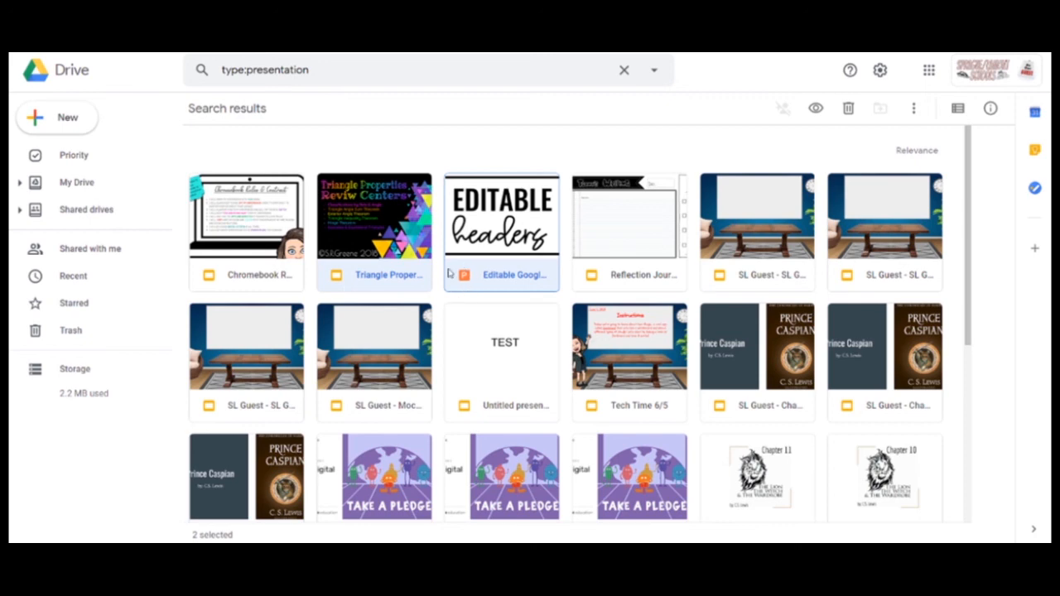
pyautogui.rightClick(469, 284)
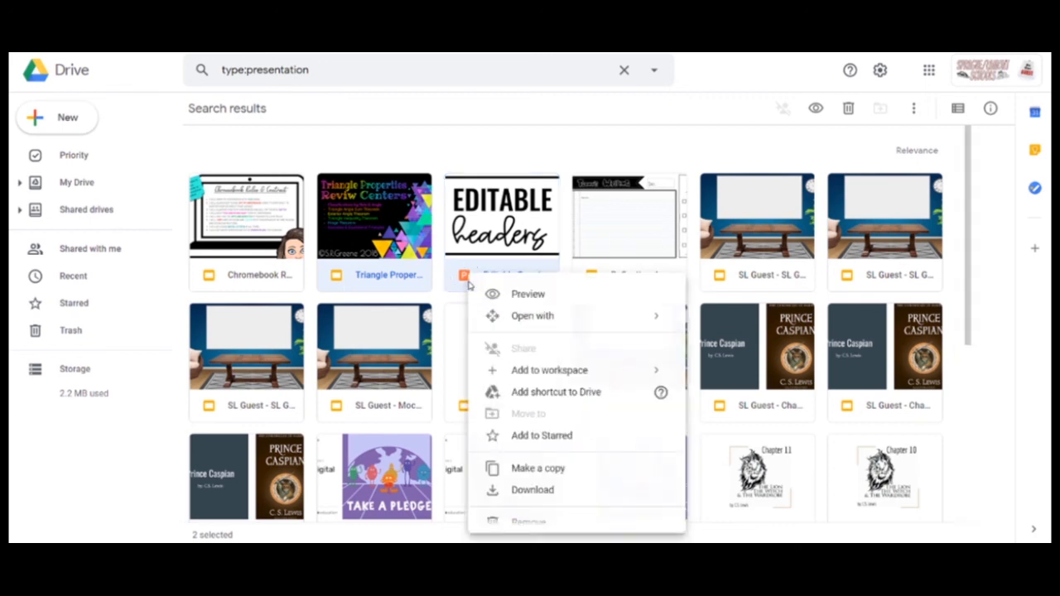
pyautogui.click(488, 163)
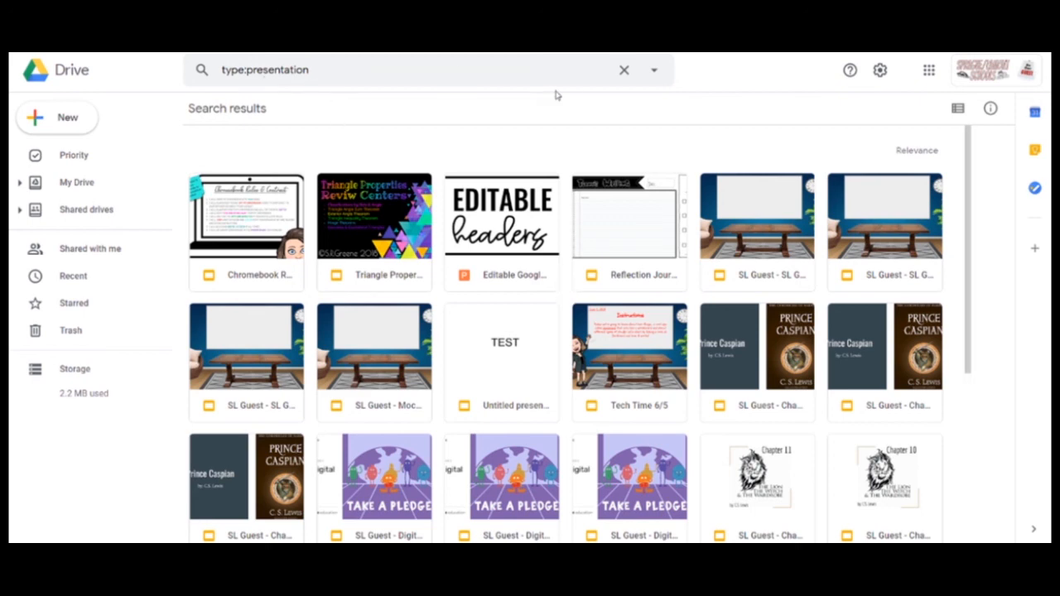
# - Replace the presentation search with one for all files of the Documents type and browse the results
pyautogui.click(624, 70)
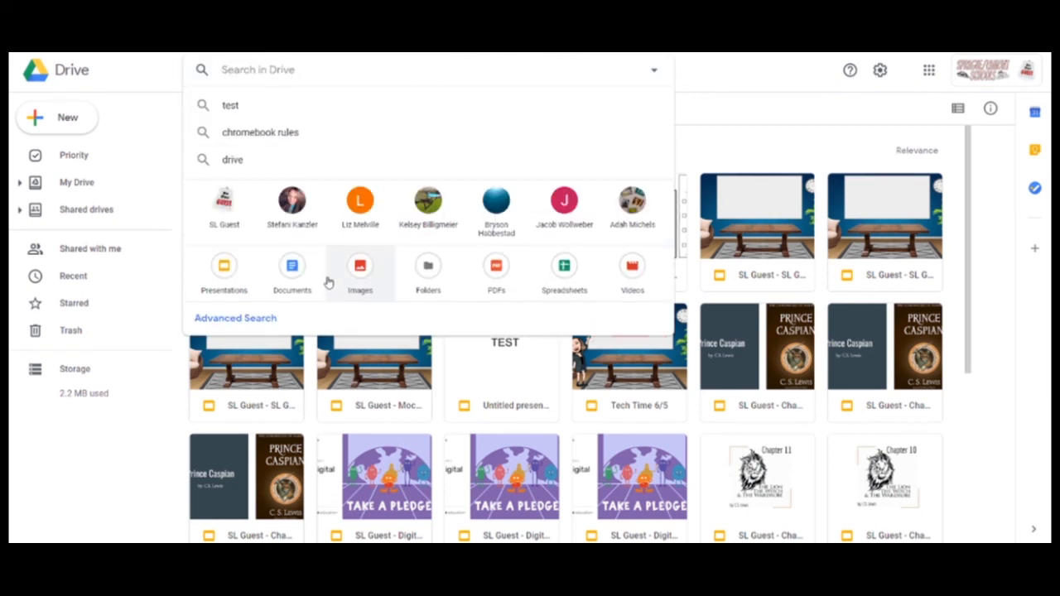
pyautogui.click(306, 276)
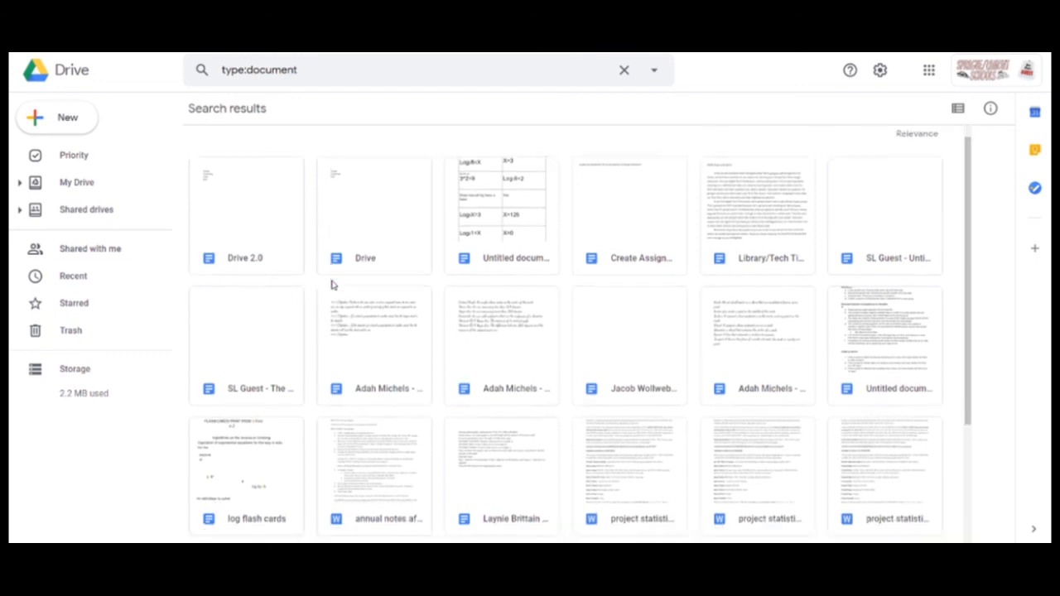
pyautogui.scroll(-3, 331, 284)
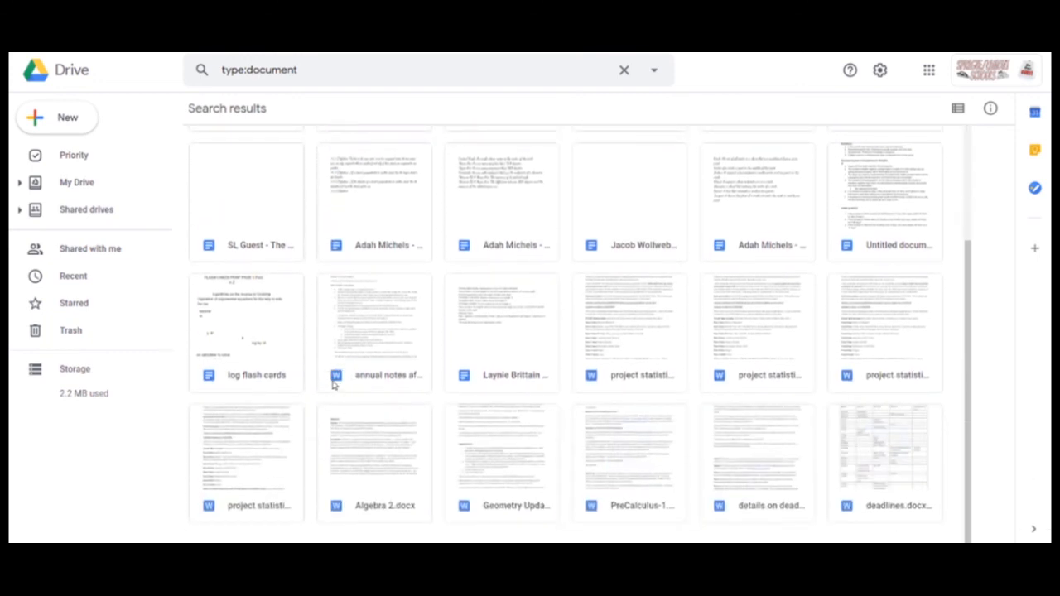
# - Clear the document search, view the Advanced Search filter options, and close them without running a search
pyautogui.click(624, 70)
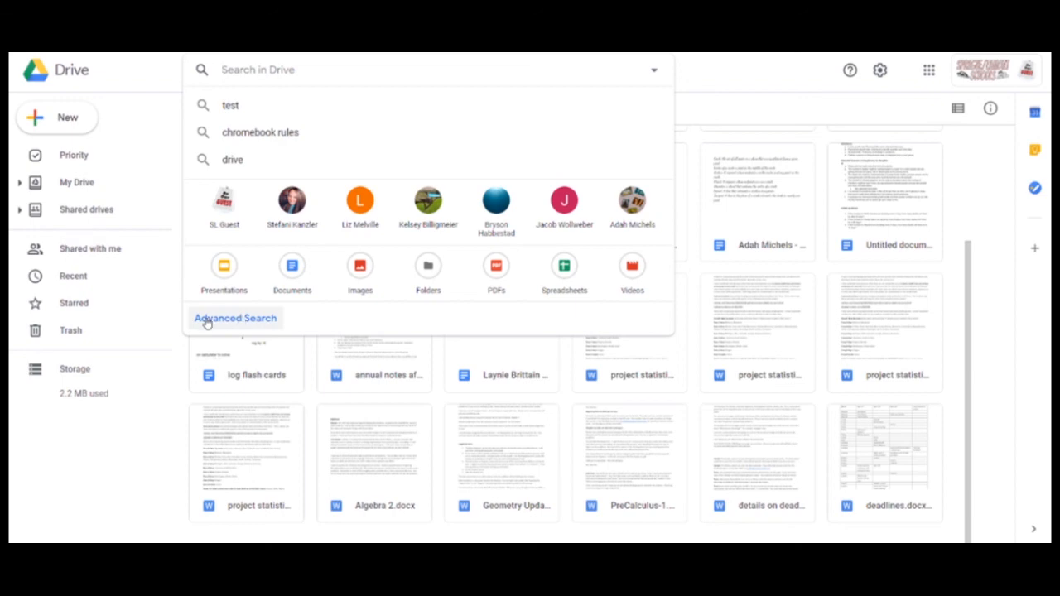
pyautogui.click(234, 319)
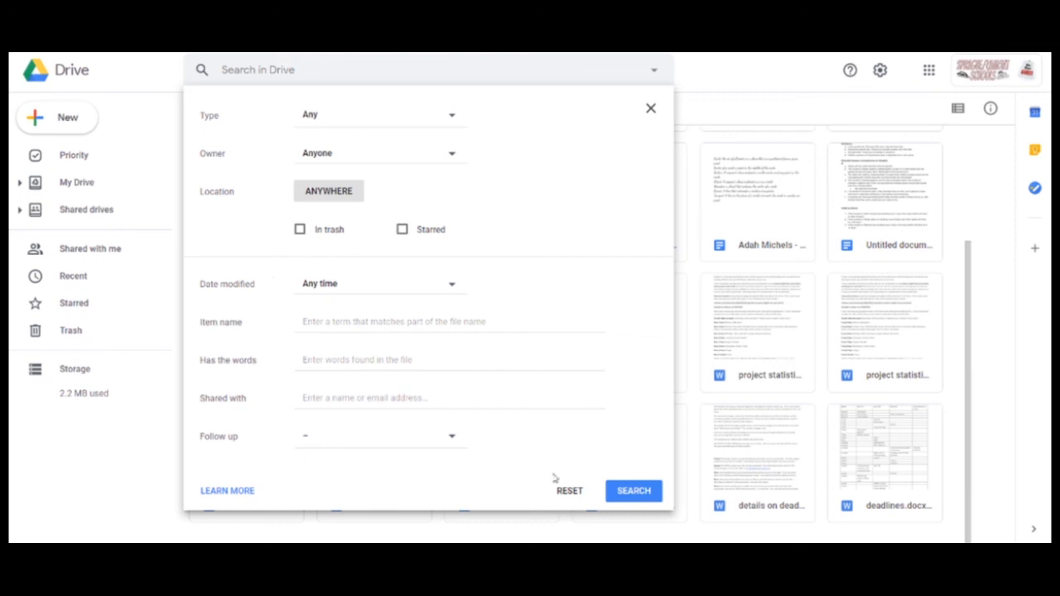
pyautogui.click(651, 110)
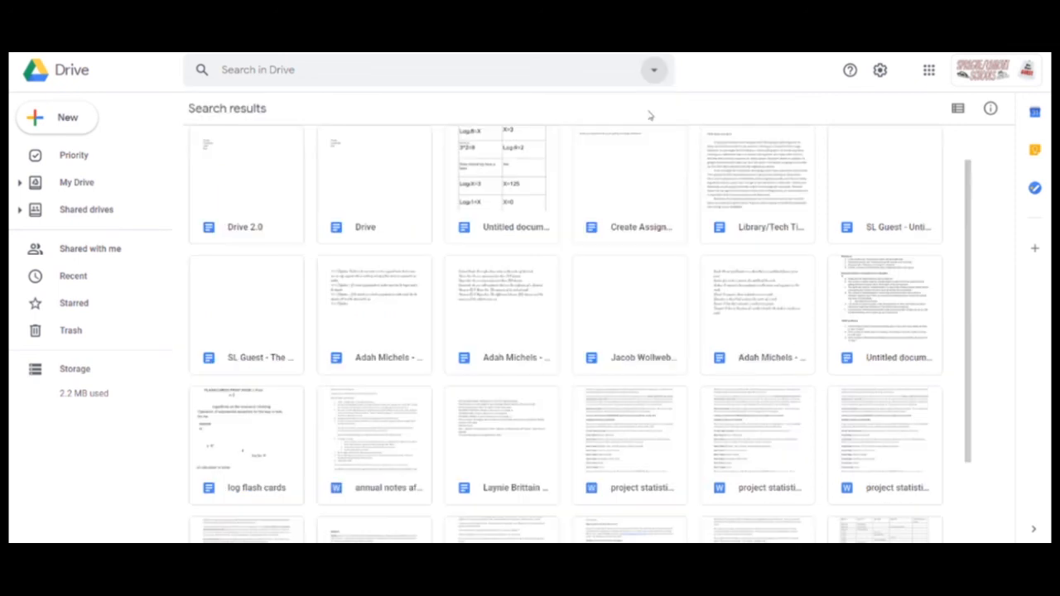